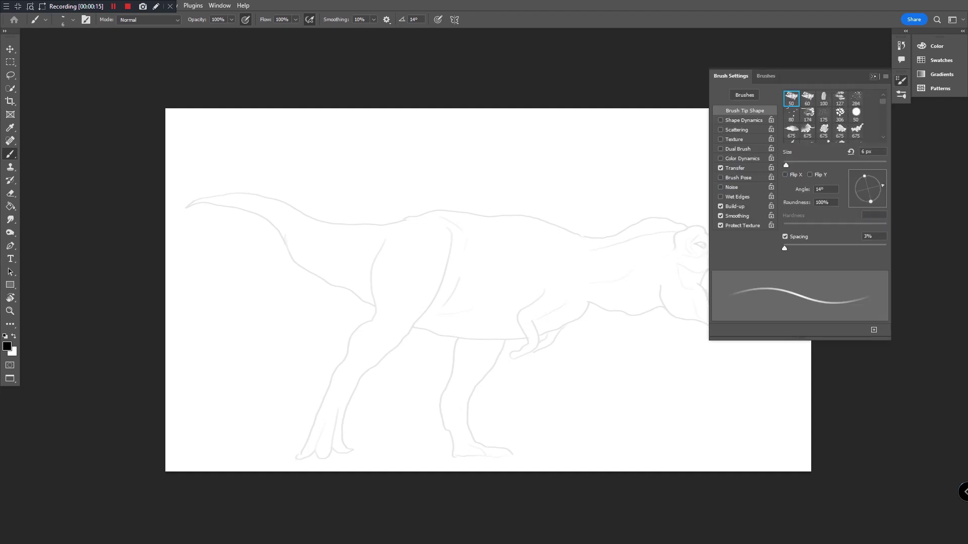
- Choose the 60 px textured brush tip for shading
{"action": "left_click", "coordinate": [808, 98]}
{"action": "left_click", "coordinate": [873, 76]}
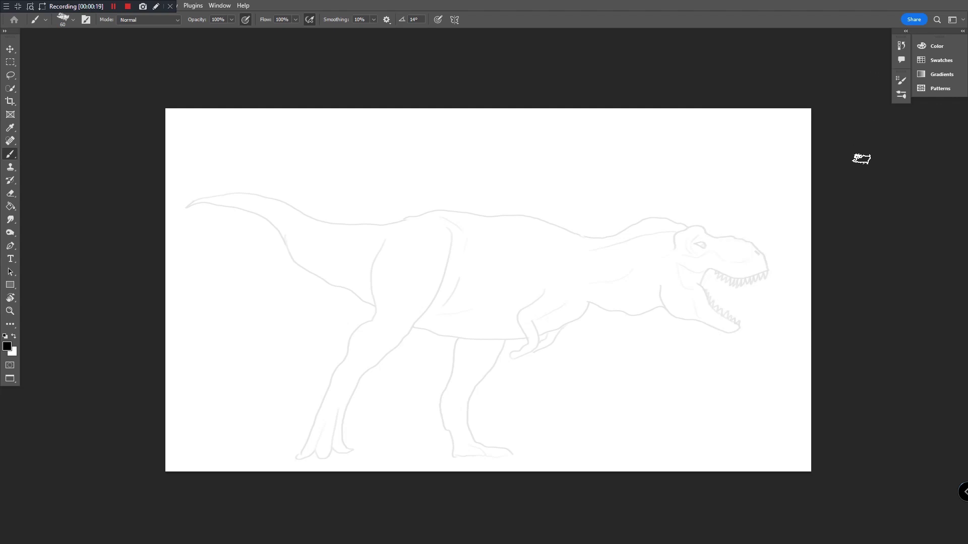
- Hide Layer 4 and add a new layer at the top of the layer stack, above Layer 3
{"action": "key", "text": "F7"}
{"action": "left_click", "coordinate": [860, 154]}
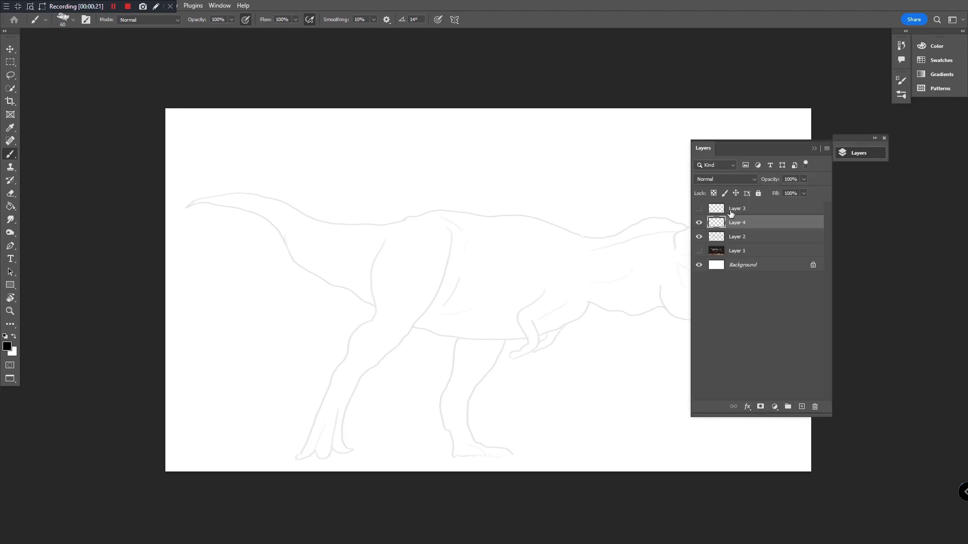
{"action": "left_click", "coordinate": [699, 222]}
{"action": "left_click", "coordinate": [800, 407]}
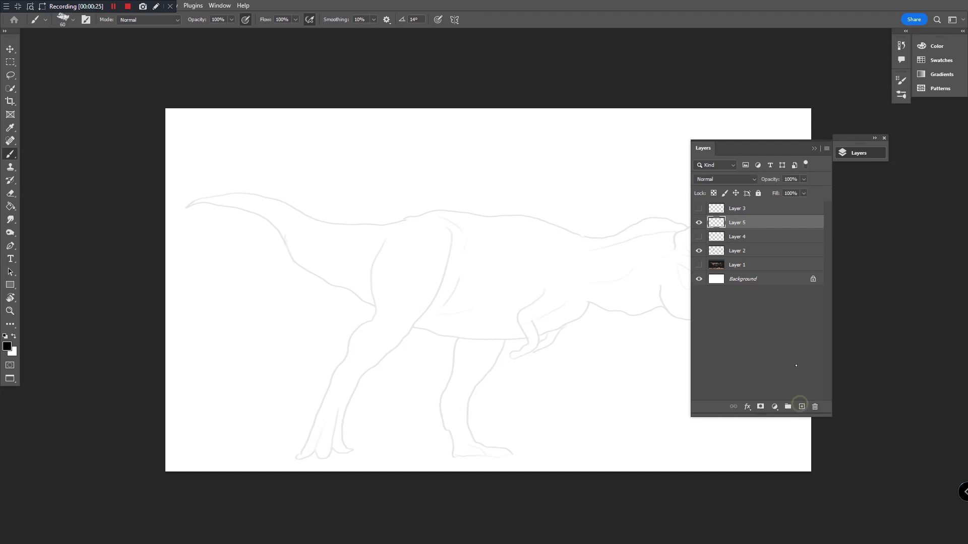
{"action": "left_click_drag", "start_coordinate": [750, 225], "coordinate": [750, 202]}
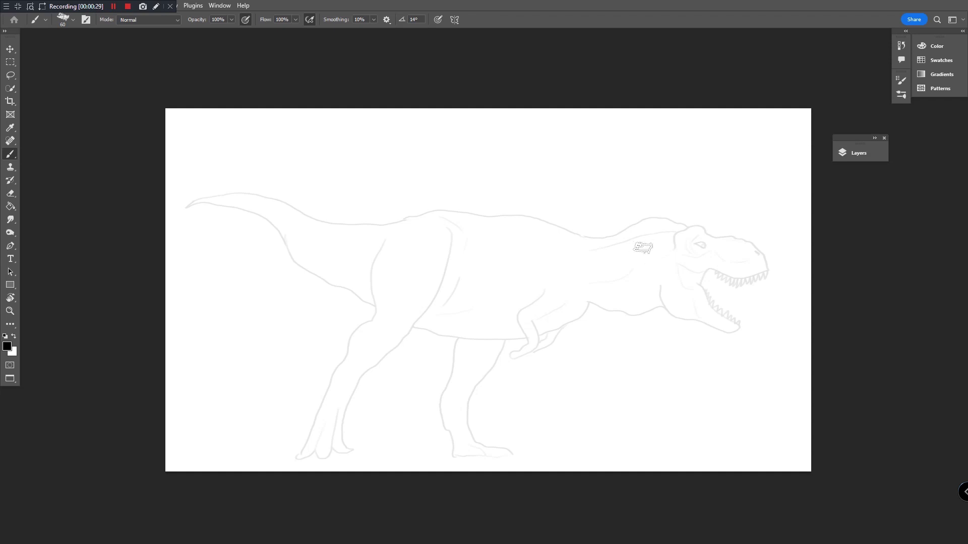
- Try a short brush stroke beside the dinosaur's eye and undo it
{"action": "left_click_drag", "start_coordinate": [678, 244], "coordinate": [690, 246]}
{"action": "key", "text": "ctrl+z"}
- Raise the opacity of Layer 2, which holds the outline, to make the dinosaur's lines dark
{"action": "left_click", "coordinate": [859, 153]}
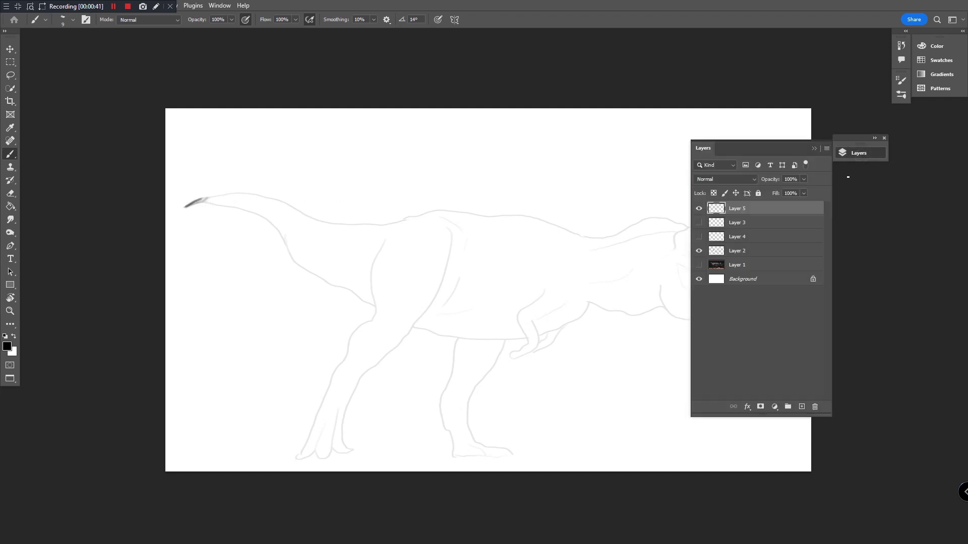
{"action": "left_click", "coordinate": [725, 253]}
{"action": "left_click", "coordinate": [699, 251]}
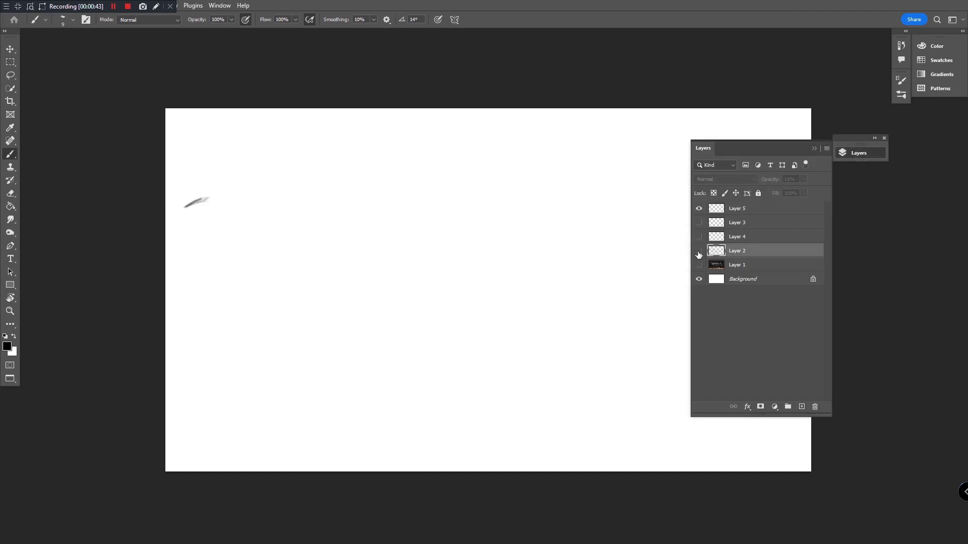
{"action": "left_click", "coordinate": [699, 250]}
{"action": "mouse_move", "coordinate": [803, 179]}
{"action": "left_mouse_down"}
{"action": "mouse_move", "coordinate": [769, 183]}
{"action": "mouse_move", "coordinate": [791, 183]}
{"action": "left_mouse_up"}
{"action": "left_click", "coordinate": [812, 149]}
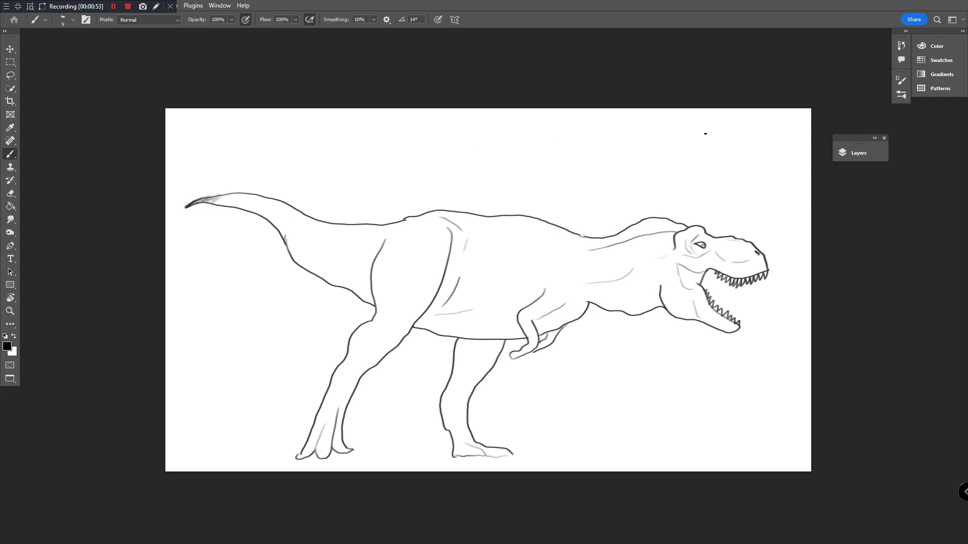
- Select Layer 5 and hatch the dinosaur's tail with dark strokes from near the tip to the back of the thigh
{"action": "left_click", "coordinate": [859, 152]}
{"action": "left_click", "coordinate": [737, 209]}
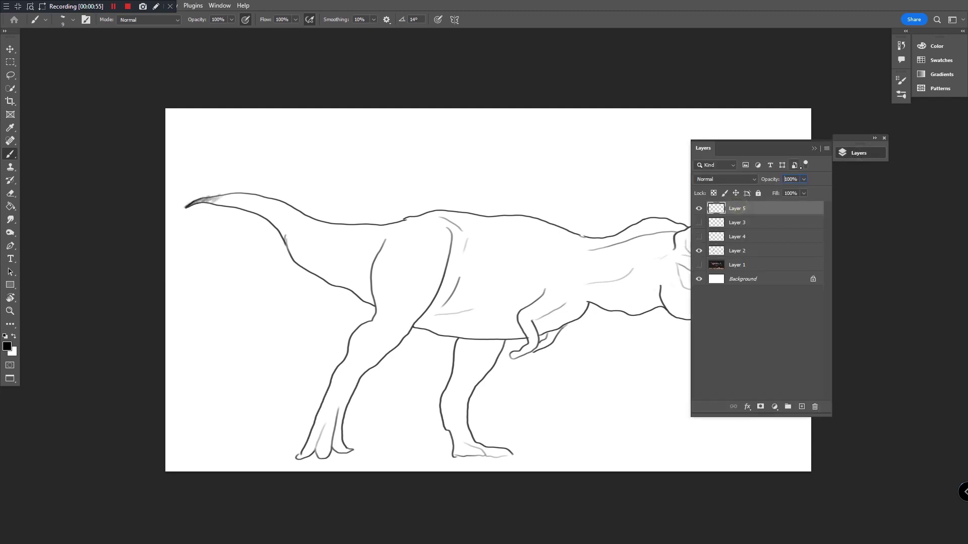
{"action": "left_click", "coordinate": [814, 149]}
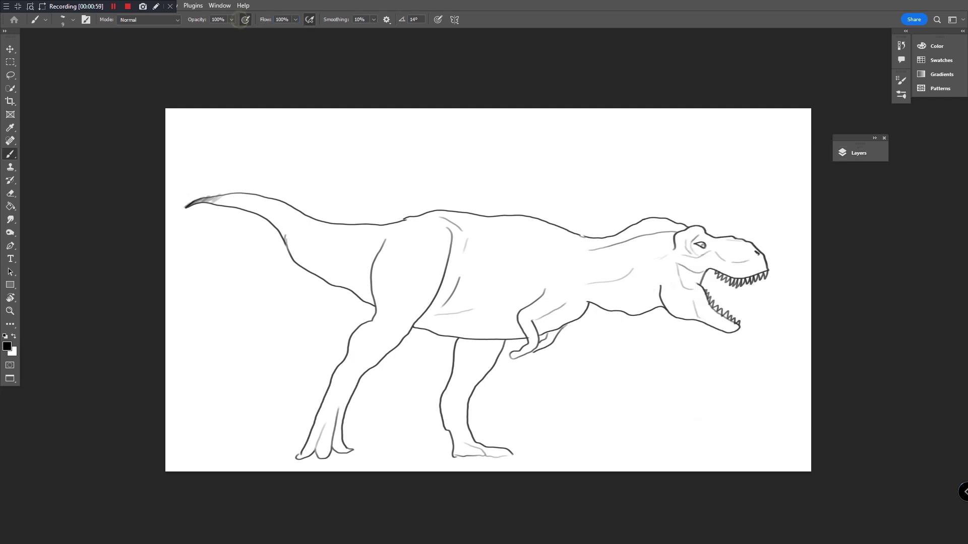
{"action": "left_click", "coordinate": [246, 20]}
{"action": "mouse_move", "coordinate": [230, 197]}
{"action": "left_mouse_down"}
{"action": "mouse_move", "coordinate": [278, 201]}
{"action": "mouse_move", "coordinate": [275, 210]}
{"action": "left_mouse_up"}
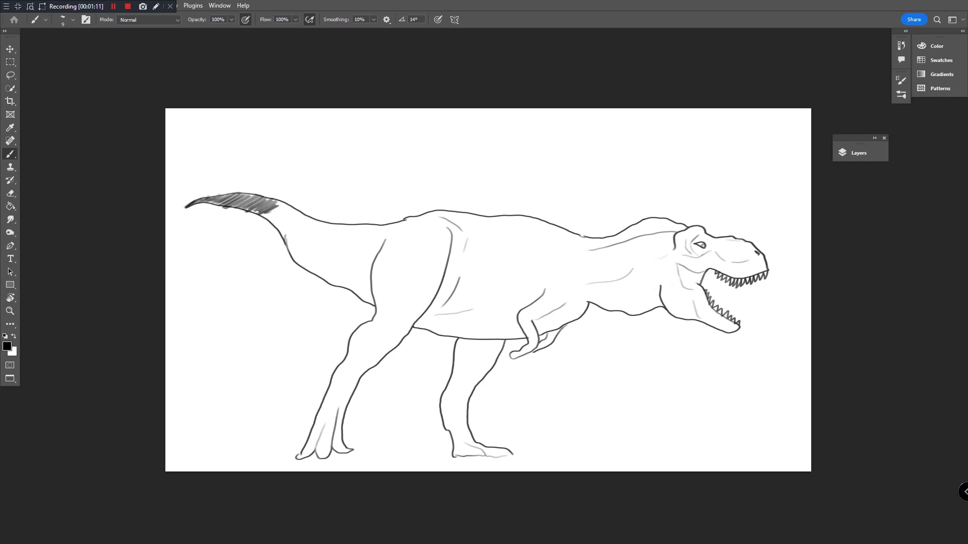
{"action": "mouse_move", "coordinate": [257, 212]}
{"action": "left_mouse_down"}
{"action": "mouse_move", "coordinate": [288, 213]}
{"action": "mouse_move", "coordinate": [306, 239]}
{"action": "mouse_move", "coordinate": [323, 222]}
{"action": "mouse_move", "coordinate": [310, 265]}
{"action": "mouse_move", "coordinate": [302, 227]}
{"action": "mouse_move", "coordinate": [321, 220]}
{"action": "mouse_move", "coordinate": [317, 254]}
{"action": "mouse_move", "coordinate": [325, 264]}
{"action": "mouse_move", "coordinate": [336, 233]}
{"action": "mouse_move", "coordinate": [345, 280]}
{"action": "mouse_move", "coordinate": [353, 222]}
{"action": "mouse_move", "coordinate": [352, 290]}
{"action": "mouse_move", "coordinate": [361, 208]}
{"action": "left_mouse_up"}
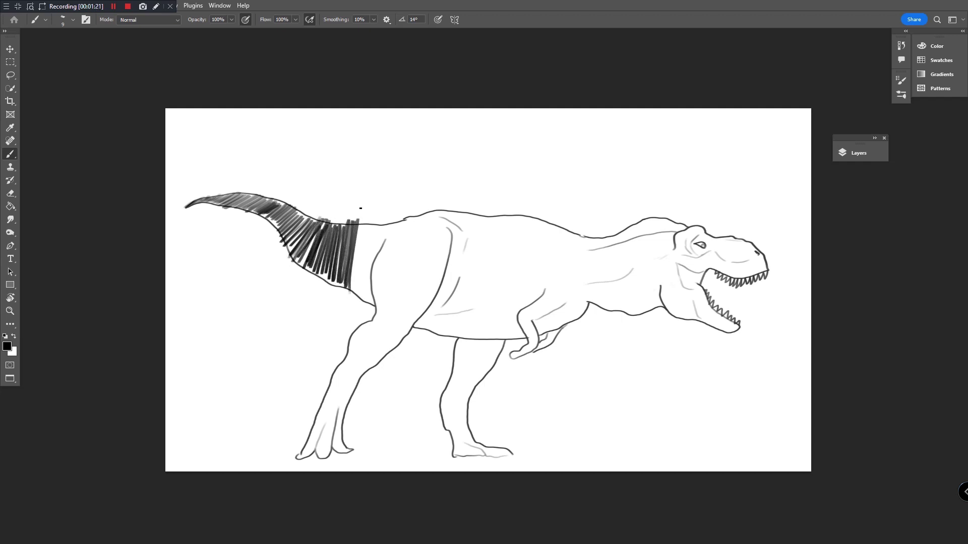
{"action": "mouse_move", "coordinate": [315, 241]}
{"action": "left_mouse_down"}
{"action": "mouse_move", "coordinate": [325, 219]}
{"action": "mouse_move", "coordinate": [319, 228]}
{"action": "mouse_move", "coordinate": [326, 237]}
{"action": "mouse_move", "coordinate": [330, 228]}
{"action": "mouse_move", "coordinate": [335, 247]}
{"action": "mouse_move", "coordinate": [340, 241]}
{"action": "mouse_move", "coordinate": [340, 259]}
{"action": "mouse_move", "coordinate": [347, 234]}
{"action": "mouse_move", "coordinate": [357, 234]}
{"action": "mouse_move", "coordinate": [356, 249]}
{"action": "mouse_move", "coordinate": [359, 236]}
{"action": "mouse_move", "coordinate": [358, 297]}
{"action": "mouse_move", "coordinate": [367, 266]}
{"action": "mouse_move", "coordinate": [372, 305]}
{"action": "mouse_move", "coordinate": [364, 221]}
{"action": "mouse_move", "coordinate": [389, 228]}
{"action": "left_mouse_up"}
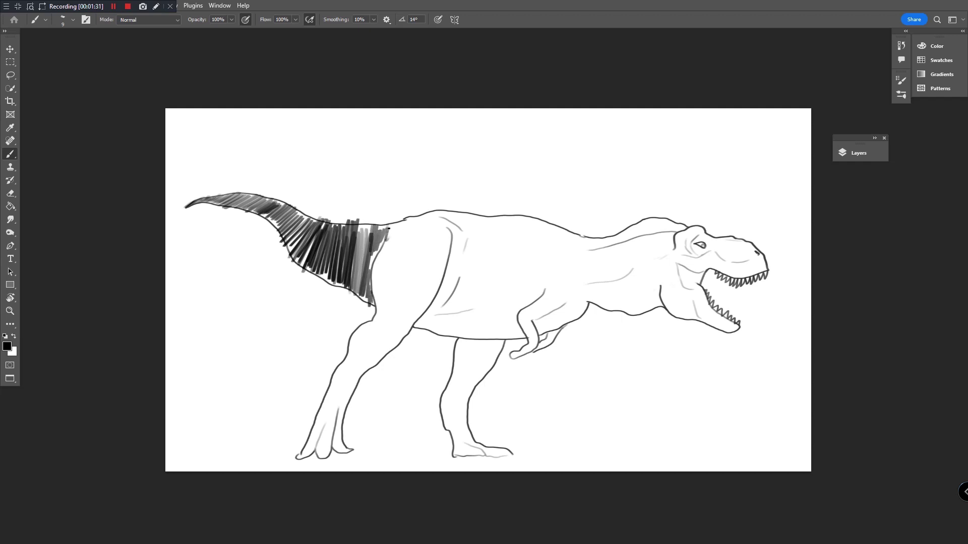
- Darken the tail's hatching along its lower edge and where it meets the thigh, filling the light gaps
{"action": "left_click_drag", "start_coordinate": [368, 268], "coordinate": [370, 265]}
{"action": "left_click_drag", "start_coordinate": [268, 215], "coordinate": [289, 217]}
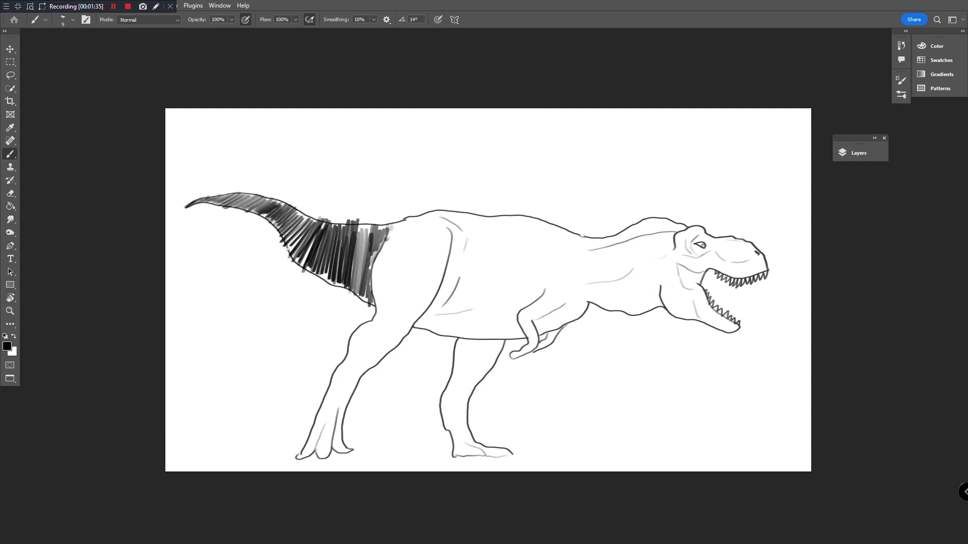
{"action": "left_click_drag", "start_coordinate": [357, 284], "coordinate": [373, 303]}
{"action": "left_click_drag", "start_coordinate": [370, 267], "coordinate": [374, 253]}
{"action": "left_click_drag", "start_coordinate": [326, 282], "coordinate": [337, 278]}
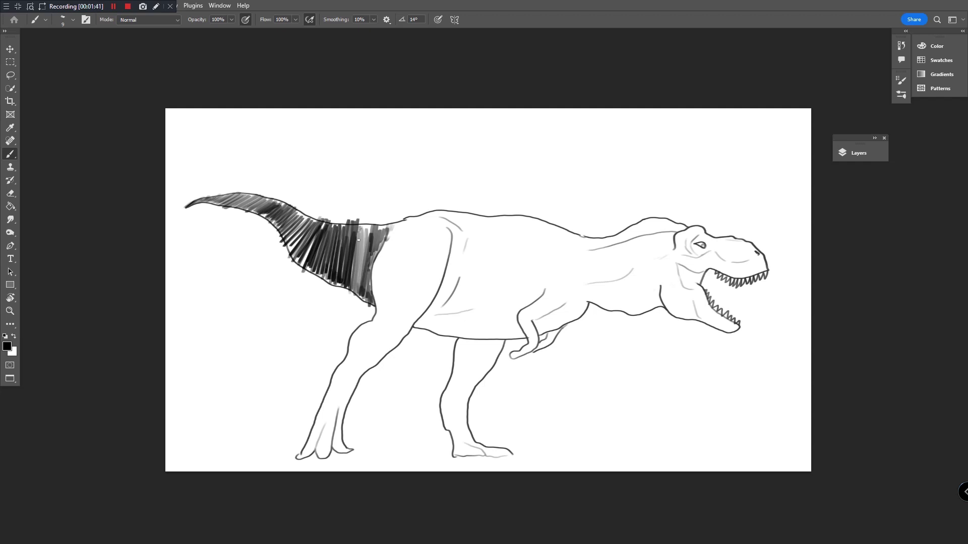
{"action": "left_click_drag", "start_coordinate": [359, 240], "coordinate": [384, 241]}
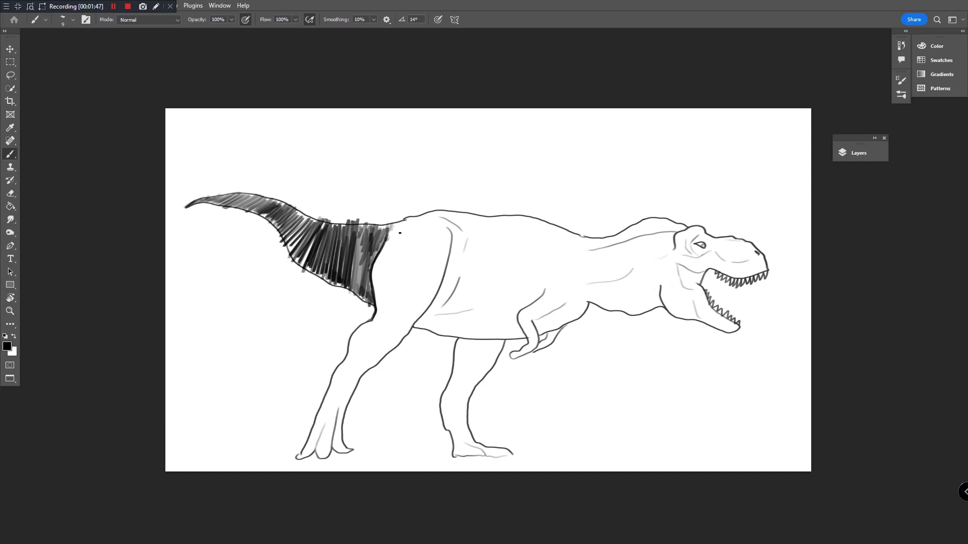
- Hatch the back of the near thigh and the lower leg down to the ankle, darkening the leg's edges
{"action": "mouse_move", "coordinate": [404, 220]}
{"action": "left_mouse_down"}
{"action": "mouse_move", "coordinate": [380, 270]}
{"action": "mouse_move", "coordinate": [376, 280]}
{"action": "mouse_move", "coordinate": [406, 265]}
{"action": "mouse_move", "coordinate": [392, 282]}
{"action": "mouse_move", "coordinate": [406, 277]}
{"action": "mouse_move", "coordinate": [395, 301]}
{"action": "mouse_move", "coordinate": [371, 313]}
{"action": "mouse_move", "coordinate": [391, 300]}
{"action": "mouse_move", "coordinate": [382, 303]}
{"action": "mouse_move", "coordinate": [392, 314]}
{"action": "mouse_move", "coordinate": [360, 324]}
{"action": "mouse_move", "coordinate": [353, 340]}
{"action": "mouse_move", "coordinate": [406, 321]}
{"action": "mouse_move", "coordinate": [339, 370]}
{"action": "mouse_move", "coordinate": [370, 362]}
{"action": "mouse_move", "coordinate": [329, 413]}
{"action": "left_mouse_up"}
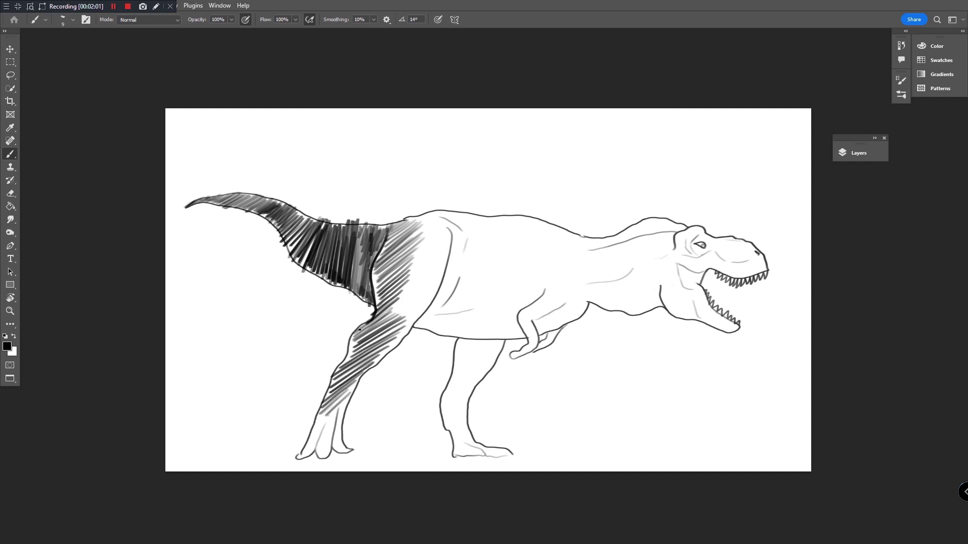
{"action": "left_click_drag", "start_coordinate": [359, 329], "coordinate": [338, 371]}
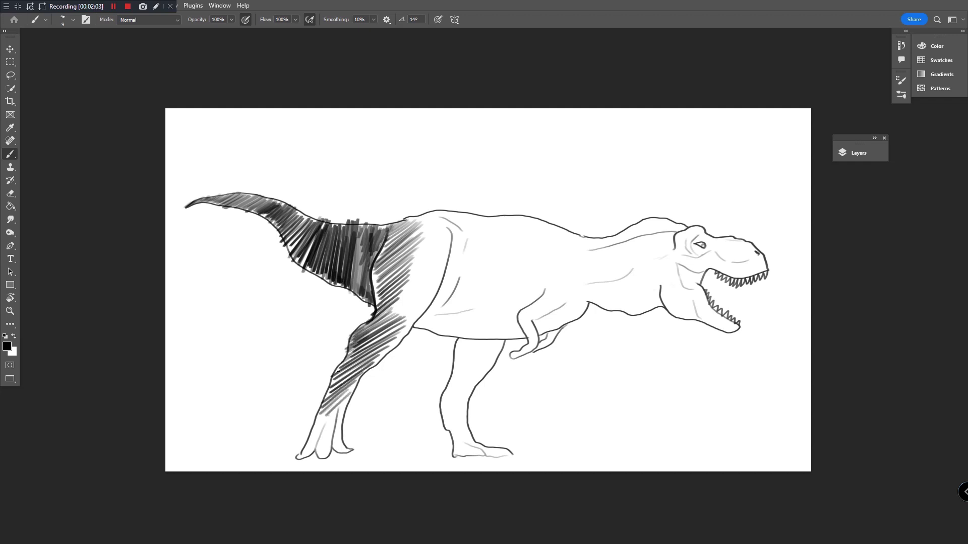
{"action": "mouse_move", "coordinate": [385, 338]}
{"action": "left_mouse_down"}
{"action": "mouse_move", "coordinate": [341, 392]}
{"action": "mouse_move", "coordinate": [356, 386]}
{"action": "mouse_move", "coordinate": [338, 413]}
{"action": "left_mouse_up"}
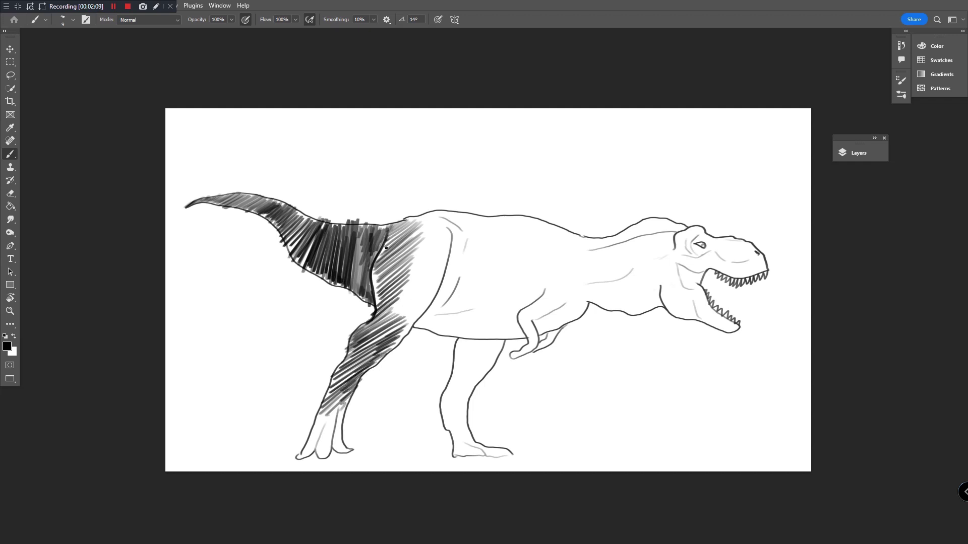
{"action": "left_click_drag", "start_coordinate": [383, 254], "coordinate": [376, 313]}
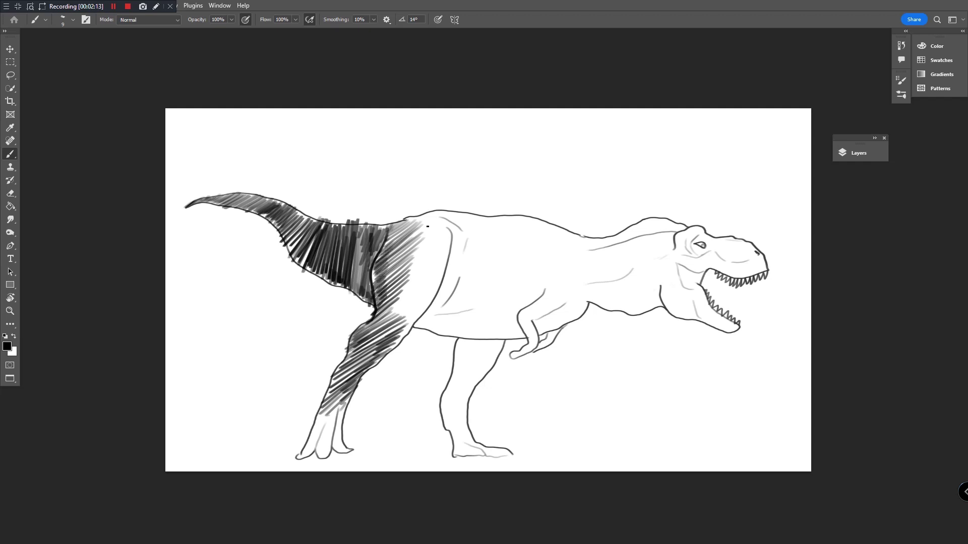
- Fill the rest of the near thigh with diagonal hatching up to the hip and its front contour
{"action": "mouse_move", "coordinate": [422, 243]}
{"action": "left_mouse_down"}
{"action": "mouse_move", "coordinate": [418, 266]}
{"action": "mouse_move", "coordinate": [440, 253]}
{"action": "mouse_move", "coordinate": [399, 307]}
{"action": "mouse_move", "coordinate": [398, 336]}
{"action": "mouse_move", "coordinate": [383, 352]}
{"action": "left_mouse_up"}
{"action": "mouse_move", "coordinate": [421, 260]}
{"action": "left_mouse_down"}
{"action": "mouse_move", "coordinate": [406, 270]}
{"action": "mouse_move", "coordinate": [398, 301]}
{"action": "mouse_move", "coordinate": [450, 242]}
{"action": "mouse_move", "coordinate": [445, 265]}
{"action": "left_mouse_up"}
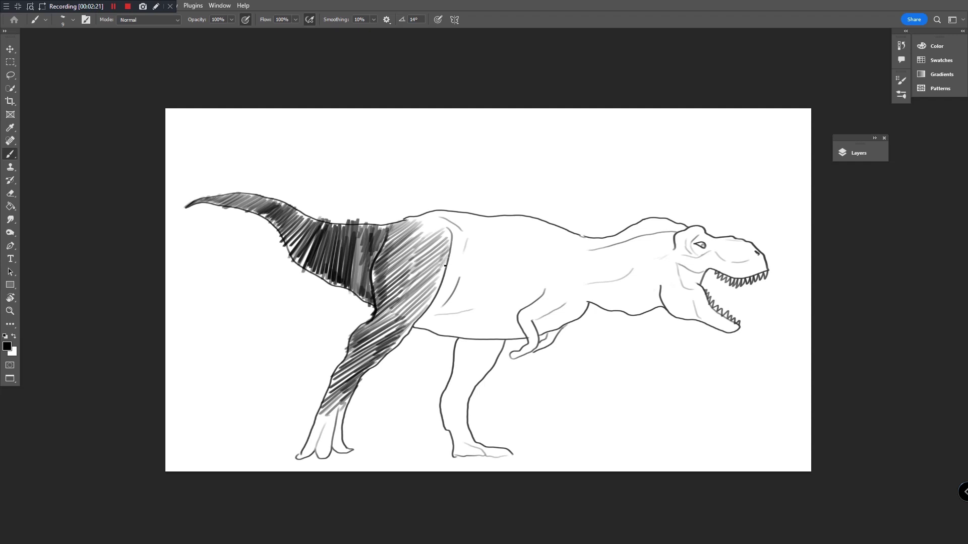
{"action": "mouse_move", "coordinate": [440, 226]}
{"action": "left_mouse_down"}
{"action": "mouse_move", "coordinate": [429, 232]}
{"action": "mouse_move", "coordinate": [413, 222]}
{"action": "left_mouse_up"}
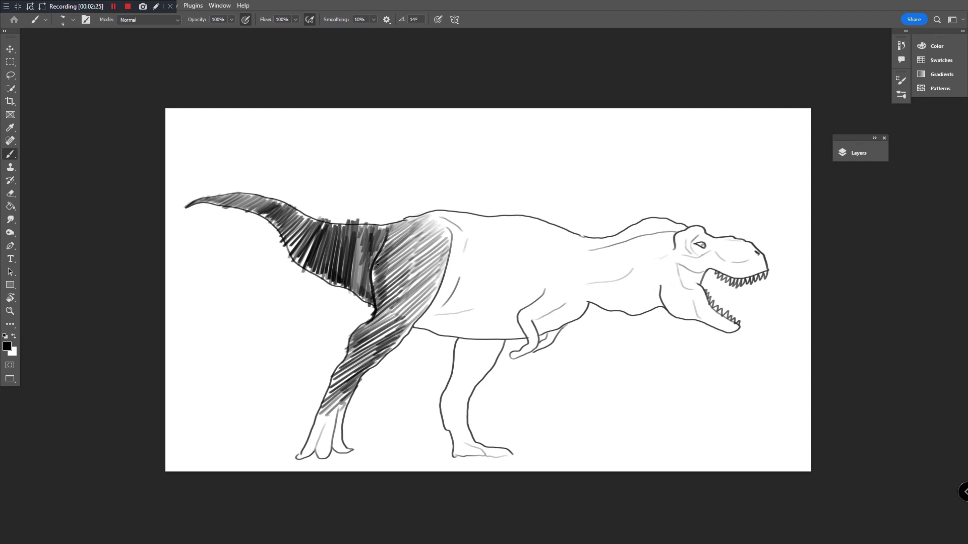
{"action": "left_click_drag", "start_coordinate": [372, 279], "coordinate": [379, 288]}
- Hatch the near leg's ankle and foot down to the toes
{"action": "left_click_drag", "start_coordinate": [338, 369], "coordinate": [307, 453]}
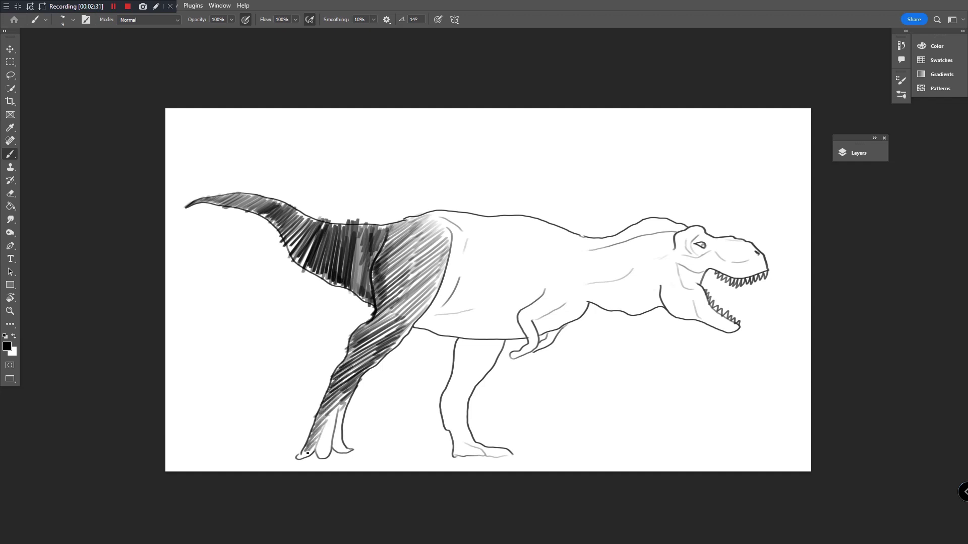
{"action": "left_click_drag", "start_coordinate": [337, 414], "coordinate": [325, 450]}
{"action": "mouse_move", "coordinate": [337, 418]}
{"action": "left_mouse_down"}
{"action": "mouse_move", "coordinate": [336, 441]}
{"action": "mouse_move", "coordinate": [351, 447]}
{"action": "left_mouse_up"}
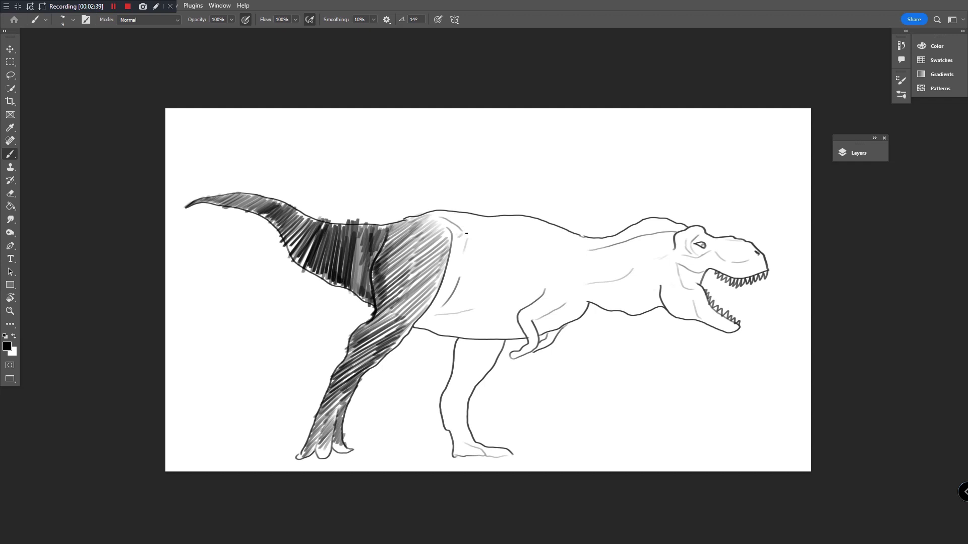
- Hatch the torso diagonally from the hip to the forearm, with darker strokes along the belly and behind the thigh
{"action": "mouse_move", "coordinate": [466, 233]}
{"action": "left_mouse_down"}
{"action": "mouse_move", "coordinate": [436, 289]}
{"action": "mouse_move", "coordinate": [475, 250]}
{"action": "mouse_move", "coordinate": [444, 292]}
{"action": "mouse_move", "coordinate": [459, 284]}
{"action": "mouse_move", "coordinate": [420, 325]}
{"action": "mouse_move", "coordinate": [471, 309]}
{"action": "mouse_move", "coordinate": [472, 340]}
{"action": "mouse_move", "coordinate": [517, 328]}
{"action": "left_mouse_up"}
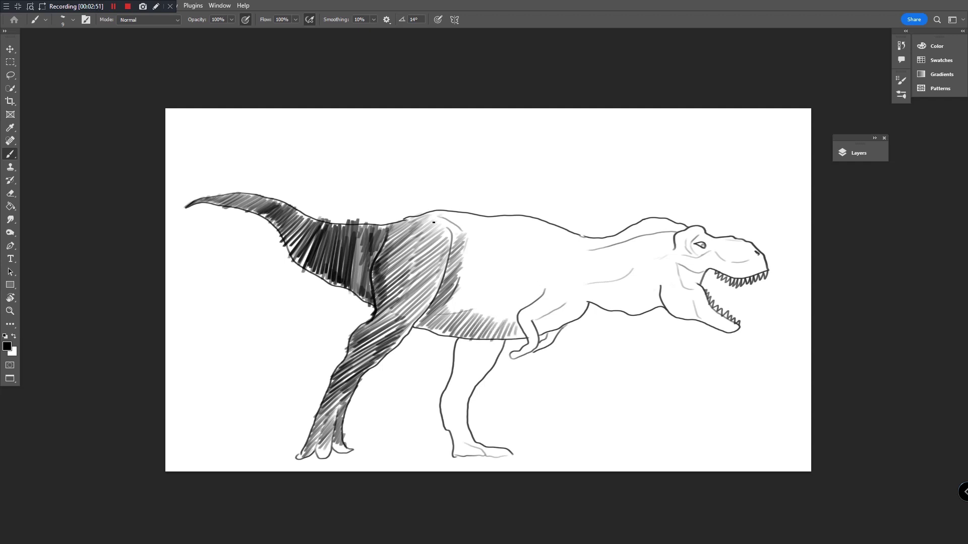
{"action": "left_click_drag", "start_coordinate": [433, 222], "coordinate": [448, 217]}
{"action": "mouse_move", "coordinate": [440, 218]}
{"action": "left_mouse_down"}
{"action": "mouse_move", "coordinate": [473, 220]}
{"action": "mouse_move", "coordinate": [466, 239]}
{"action": "mouse_move", "coordinate": [478, 237]}
{"action": "mouse_move", "coordinate": [469, 254]}
{"action": "mouse_move", "coordinate": [487, 250]}
{"action": "mouse_move", "coordinate": [466, 269]}
{"action": "mouse_move", "coordinate": [559, 229]}
{"action": "mouse_move", "coordinate": [459, 288]}
{"action": "mouse_move", "coordinate": [446, 311]}
{"action": "mouse_move", "coordinate": [549, 246]}
{"action": "mouse_move", "coordinate": [454, 324]}
{"action": "mouse_move", "coordinate": [540, 286]}
{"action": "mouse_move", "coordinate": [497, 322]}
{"action": "mouse_move", "coordinate": [505, 337]}
{"action": "left_mouse_up"}
{"action": "mouse_move", "coordinate": [470, 242]}
{"action": "left_mouse_down"}
{"action": "mouse_move", "coordinate": [437, 332]}
{"action": "mouse_move", "coordinate": [461, 319]}
{"action": "mouse_move", "coordinate": [442, 337]}
{"action": "left_mouse_up"}
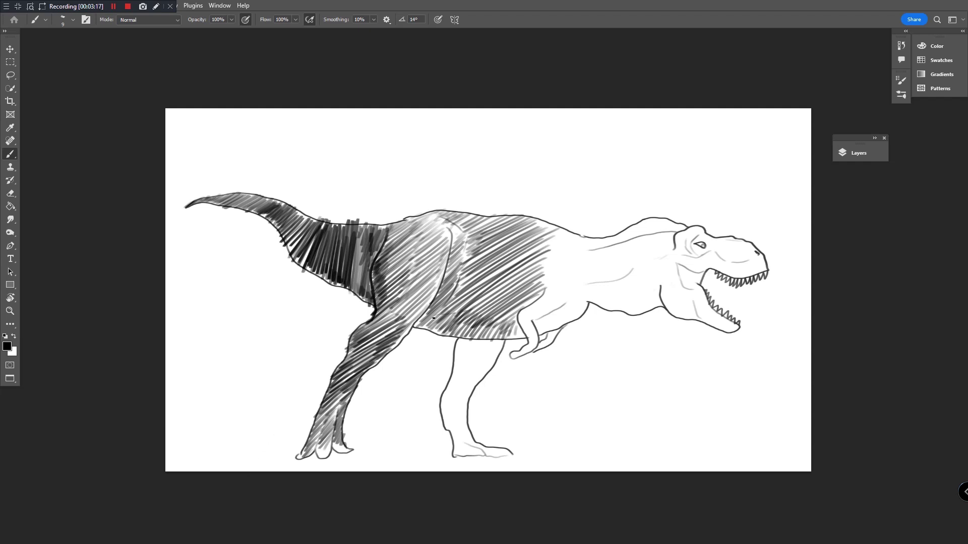
{"action": "mouse_move", "coordinate": [423, 322]}
{"action": "left_mouse_down"}
{"action": "mouse_move", "coordinate": [437, 305]}
{"action": "mouse_move", "coordinate": [431, 315]}
{"action": "mouse_move", "coordinate": [472, 307]}
{"action": "mouse_move", "coordinate": [465, 321]}
{"action": "mouse_move", "coordinate": [481, 313]}
{"action": "mouse_move", "coordinate": [469, 327]}
{"action": "mouse_move", "coordinate": [500, 313]}
{"action": "mouse_move", "coordinate": [485, 329]}
{"action": "mouse_move", "coordinate": [517, 311]}
{"action": "mouse_move", "coordinate": [490, 336]}
{"action": "mouse_move", "coordinate": [503, 342]}
{"action": "mouse_move", "coordinate": [517, 338]}
{"action": "mouse_move", "coordinate": [543, 296]}
{"action": "left_mouse_up"}
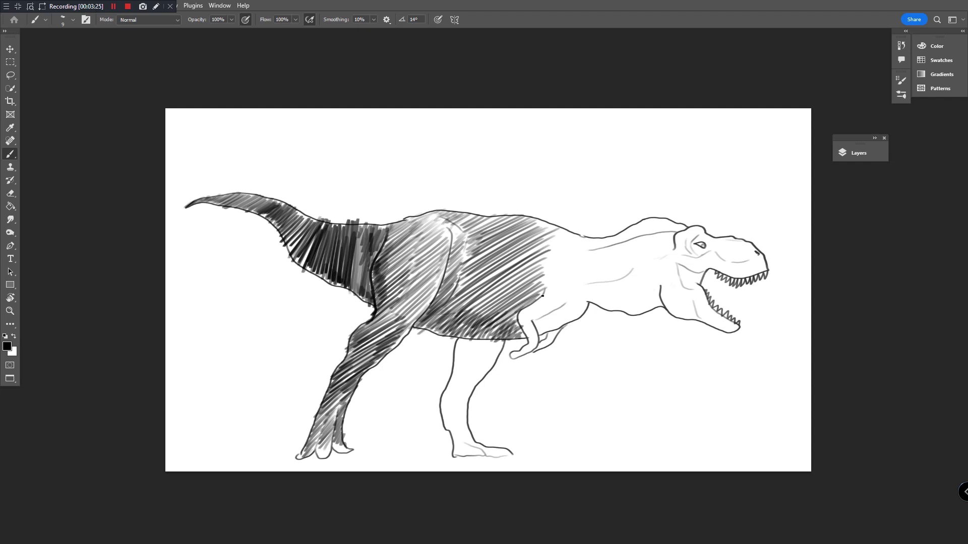
{"action": "mouse_move", "coordinate": [485, 261]}
{"action": "left_mouse_down"}
{"action": "mouse_move", "coordinate": [504, 249]}
{"action": "mouse_move", "coordinate": [486, 222]}
{"action": "mouse_move", "coordinate": [408, 220]}
{"action": "left_mouse_up"}
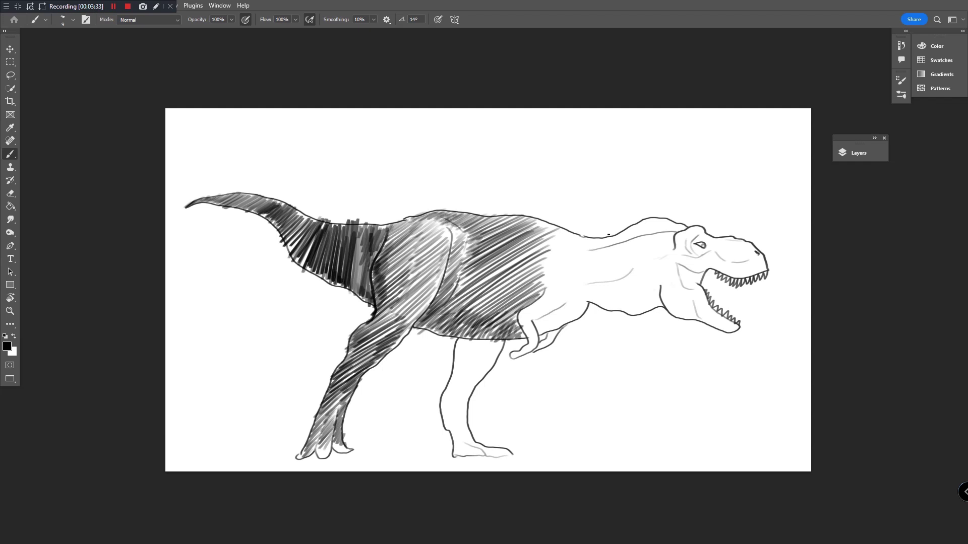
- Shade the shoulder, chest and near forearm with diagonal hatching that lightens toward the neck
{"action": "mouse_move", "coordinate": [555, 239]}
{"action": "left_mouse_down"}
{"action": "mouse_move", "coordinate": [585, 248]}
{"action": "mouse_move", "coordinate": [544, 259]}
{"action": "mouse_move", "coordinate": [551, 274]}
{"action": "mouse_move", "coordinate": [526, 292]}
{"action": "mouse_move", "coordinate": [552, 290]}
{"action": "mouse_move", "coordinate": [523, 323]}
{"action": "mouse_move", "coordinate": [550, 306]}
{"action": "mouse_move", "coordinate": [527, 325]}
{"action": "mouse_move", "coordinate": [527, 307]}
{"action": "mouse_move", "coordinate": [517, 324]}
{"action": "mouse_move", "coordinate": [532, 322]}
{"action": "mouse_move", "coordinate": [519, 358]}
{"action": "left_mouse_up"}
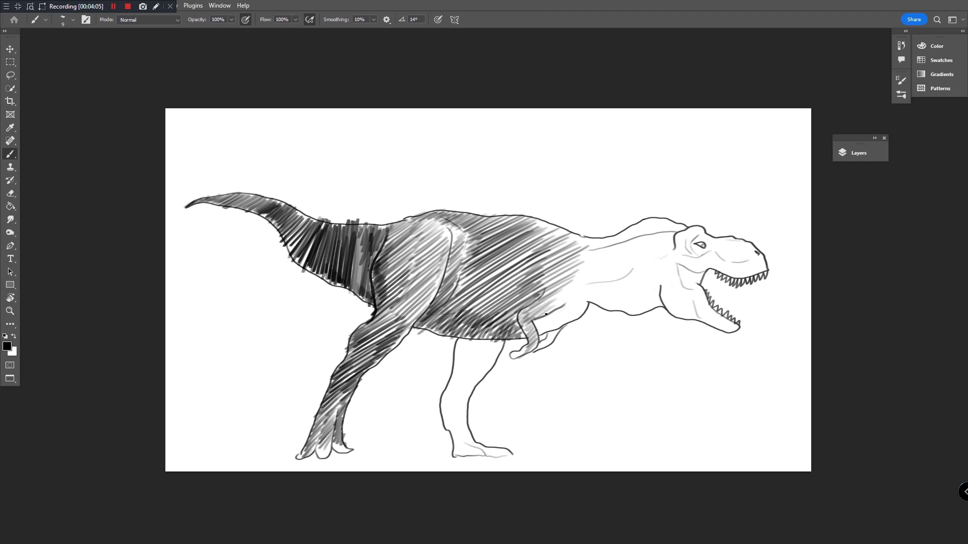
{"action": "mouse_move", "coordinate": [539, 321]}
{"action": "left_mouse_down"}
{"action": "mouse_move", "coordinate": [565, 312]}
{"action": "mouse_move", "coordinate": [539, 334]}
{"action": "mouse_move", "coordinate": [567, 322]}
{"action": "left_mouse_up"}
{"action": "mouse_move", "coordinate": [564, 261]}
{"action": "left_mouse_down"}
{"action": "mouse_move", "coordinate": [598, 249]}
{"action": "mouse_move", "coordinate": [565, 270]}
{"action": "mouse_move", "coordinate": [610, 259]}
{"action": "mouse_move", "coordinate": [580, 272]}
{"action": "left_mouse_up"}
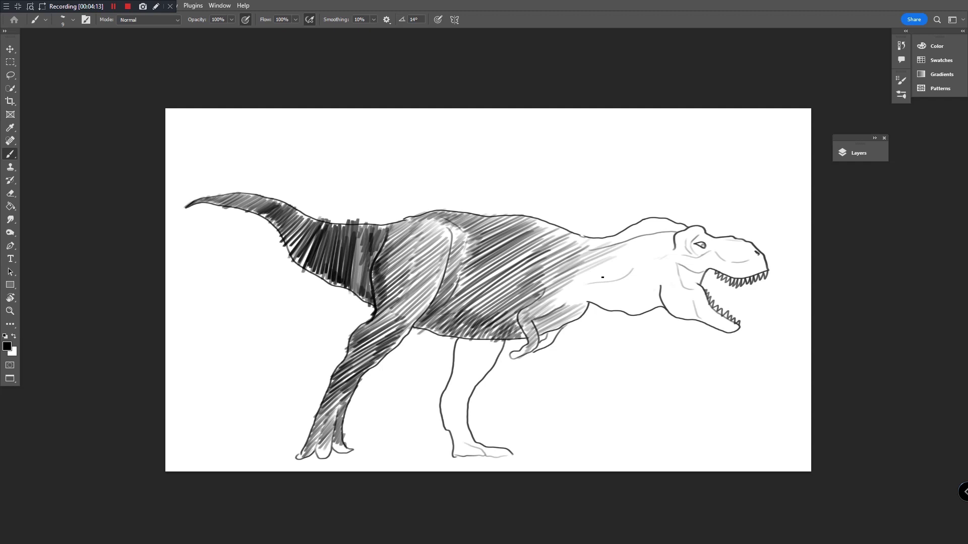
{"action": "mouse_move", "coordinate": [611, 263]}
{"action": "left_mouse_down"}
{"action": "mouse_move", "coordinate": [542, 303]}
{"action": "mouse_move", "coordinate": [609, 284]}
{"action": "mouse_move", "coordinate": [559, 310]}
{"action": "mouse_move", "coordinate": [595, 302]}
{"action": "mouse_move", "coordinate": [565, 323]}
{"action": "left_mouse_up"}
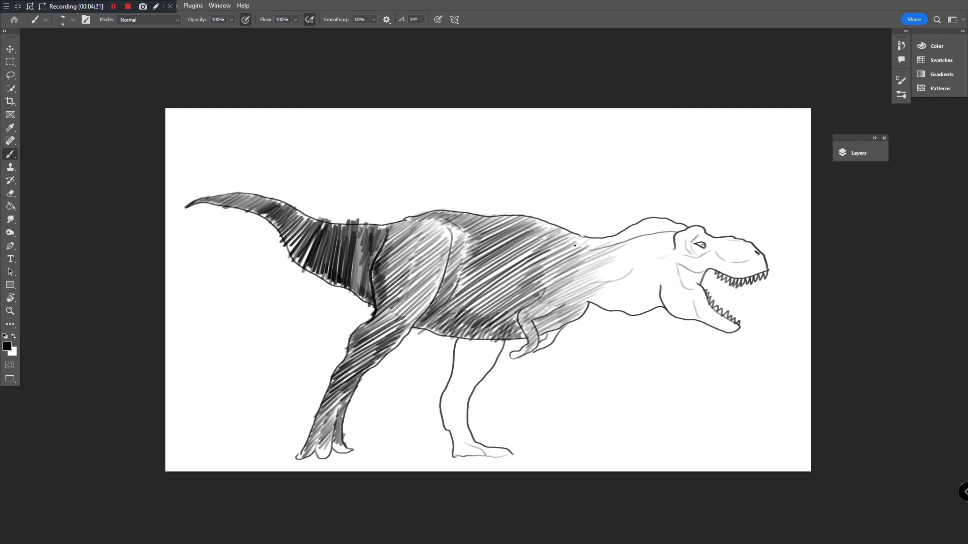
- Hatch the neck from its upper ridge down to the throat, using lighter strokes toward the head
{"action": "mouse_move", "coordinate": [654, 222]}
{"action": "left_mouse_down"}
{"action": "mouse_move", "coordinate": [610, 244]}
{"action": "mouse_move", "coordinate": [676, 229]}
{"action": "left_mouse_up"}
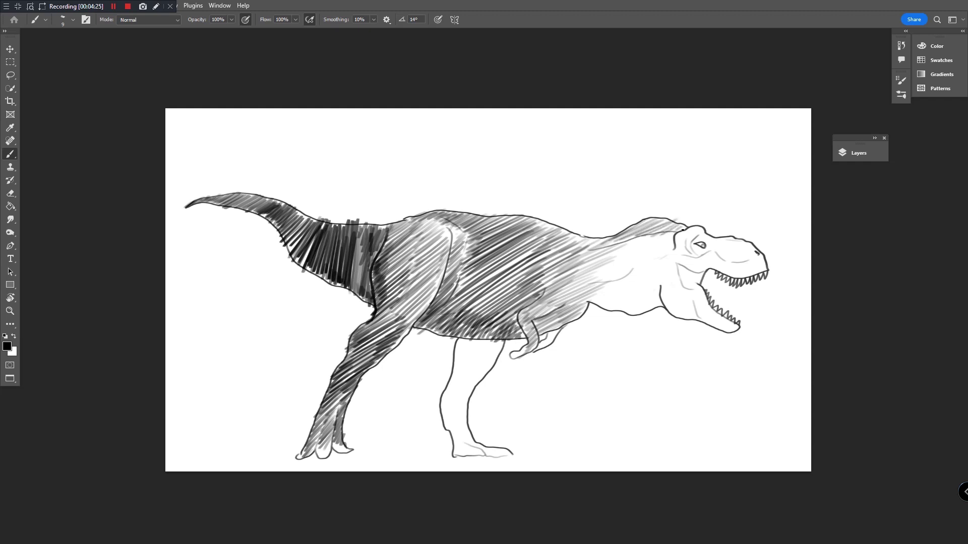
{"action": "left_click_drag", "start_coordinate": [622, 244], "coordinate": [601, 242]}
{"action": "mouse_move", "coordinate": [593, 262]}
{"action": "left_mouse_down"}
{"action": "mouse_move", "coordinate": [641, 238]}
{"action": "mouse_move", "coordinate": [602, 264]}
{"action": "mouse_move", "coordinate": [661, 241]}
{"action": "mouse_move", "coordinate": [604, 276]}
{"action": "left_mouse_up"}
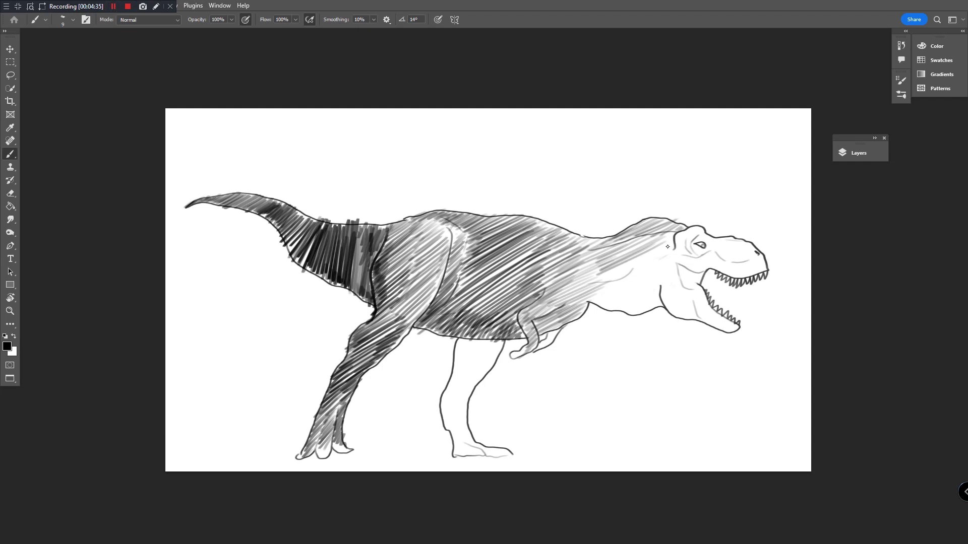
{"action": "mouse_move", "coordinate": [629, 267]}
{"action": "left_mouse_down"}
{"action": "mouse_move", "coordinate": [655, 250]}
{"action": "mouse_move", "coordinate": [615, 273]}
{"action": "mouse_move", "coordinate": [645, 260]}
{"action": "mouse_move", "coordinate": [649, 272]}
{"action": "mouse_move", "coordinate": [605, 298]}
{"action": "mouse_move", "coordinate": [648, 281]}
{"action": "mouse_move", "coordinate": [614, 306]}
{"action": "mouse_move", "coordinate": [663, 286]}
{"action": "mouse_move", "coordinate": [623, 311]}
{"action": "mouse_move", "coordinate": [654, 299]}
{"action": "mouse_move", "coordinate": [637, 317]}
{"action": "left_mouse_up"}
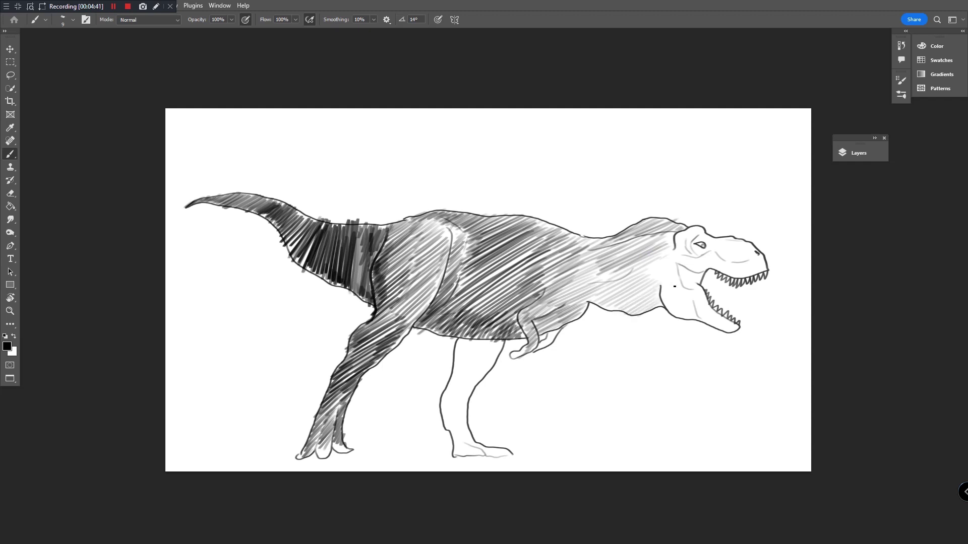
- Hatch the head with light strokes over the back of the jaw, the snout, the cheek fold and the lower jaw
{"action": "mouse_move", "coordinate": [664, 263]}
{"action": "left_mouse_down"}
{"action": "mouse_move", "coordinate": [649, 273]}
{"action": "mouse_move", "coordinate": [672, 266]}
{"action": "mouse_move", "coordinate": [661, 288]}
{"action": "mouse_move", "coordinate": [677, 280]}
{"action": "mouse_move", "coordinate": [664, 296]}
{"action": "mouse_move", "coordinate": [673, 305]}
{"action": "mouse_move", "coordinate": [691, 297]}
{"action": "mouse_move", "coordinate": [681, 310]}
{"action": "mouse_move", "coordinate": [692, 316]}
{"action": "left_mouse_up"}
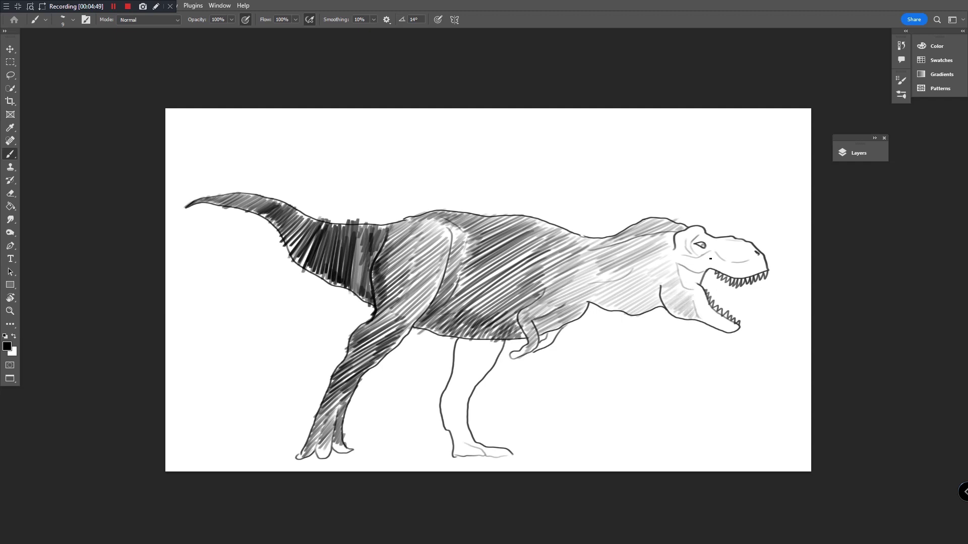
{"action": "mouse_move", "coordinate": [692, 259]}
{"action": "left_mouse_down"}
{"action": "mouse_move", "coordinate": [732, 261]}
{"action": "mouse_move", "coordinate": [726, 274]}
{"action": "mouse_move", "coordinate": [741, 279]}
{"action": "mouse_move", "coordinate": [764, 267]}
{"action": "left_mouse_up"}
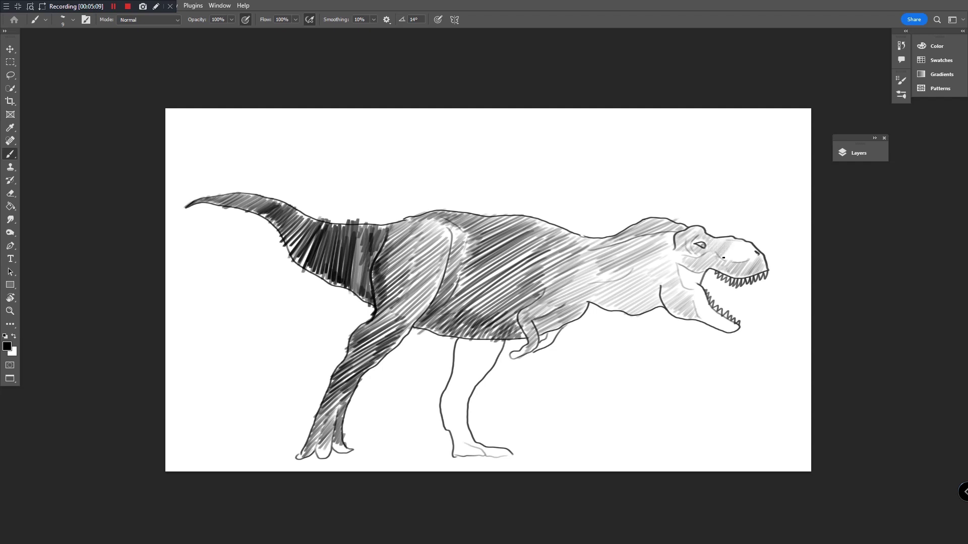
{"action": "mouse_move", "coordinate": [724, 257]}
{"action": "left_mouse_down"}
{"action": "mouse_move", "coordinate": [739, 239]}
{"action": "mouse_move", "coordinate": [731, 252]}
{"action": "mouse_move", "coordinate": [748, 243]}
{"action": "mouse_move", "coordinate": [751, 274]}
{"action": "left_mouse_up"}
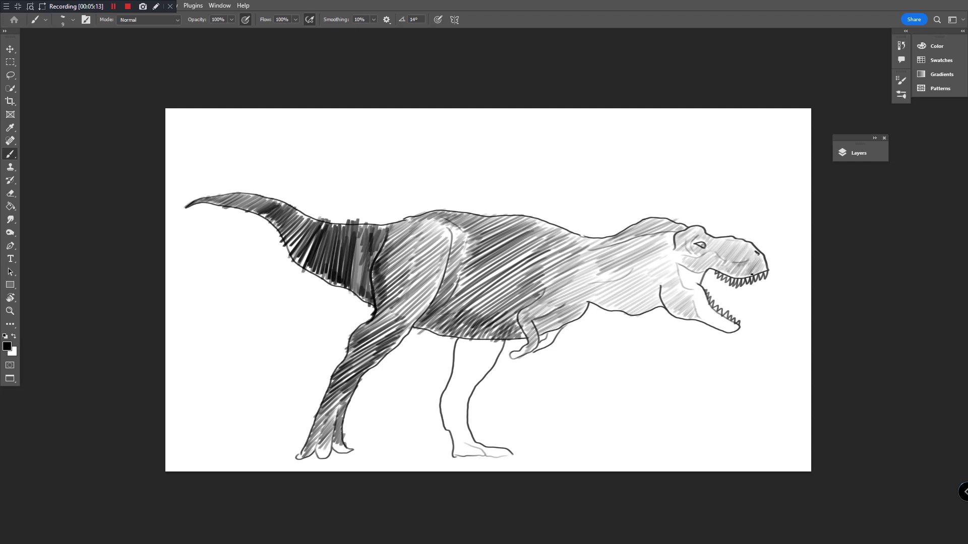
{"action": "mouse_move", "coordinate": [678, 255]}
{"action": "left_mouse_down"}
{"action": "mouse_move", "coordinate": [691, 268]}
{"action": "mouse_move", "coordinate": [687, 286]}
{"action": "mouse_move", "coordinate": [706, 269]}
{"action": "mouse_move", "coordinate": [692, 293]}
{"action": "mouse_move", "coordinate": [705, 290]}
{"action": "mouse_move", "coordinate": [698, 316]}
{"action": "mouse_move", "coordinate": [713, 306]}
{"action": "mouse_move", "coordinate": [712, 327]}
{"action": "mouse_move", "coordinate": [741, 327]}
{"action": "left_mouse_up"}
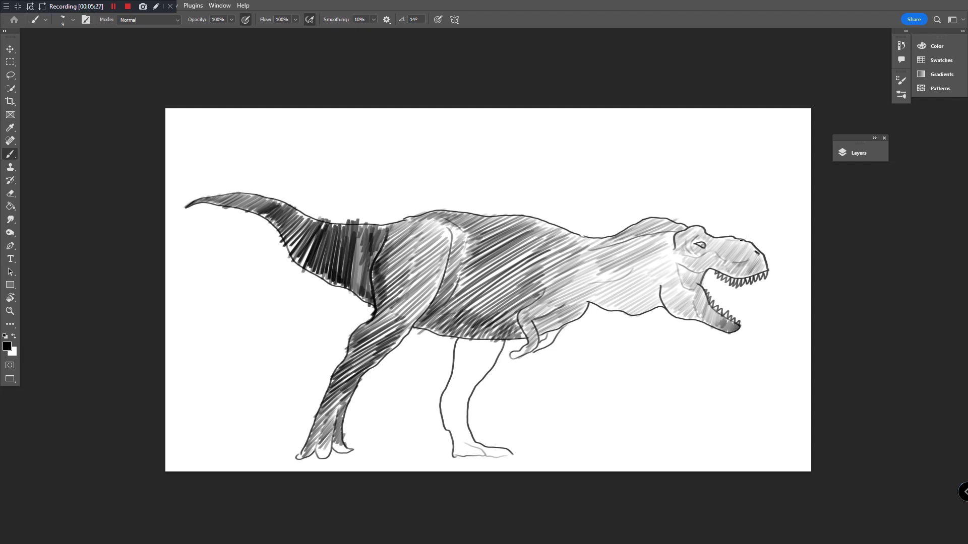
- Darken the shading at the snout tip, behind the eye and along the back of the lower jaw
{"action": "mouse_move", "coordinate": [754, 245]}
{"action": "left_mouse_down"}
{"action": "mouse_move", "coordinate": [753, 270]}
{"action": "mouse_move", "coordinate": [768, 270]}
{"action": "mouse_move", "coordinate": [745, 272]}
{"action": "mouse_move", "coordinate": [737, 260]}
{"action": "mouse_move", "coordinate": [747, 242]}
{"action": "mouse_move", "coordinate": [734, 257]}
{"action": "left_mouse_up"}
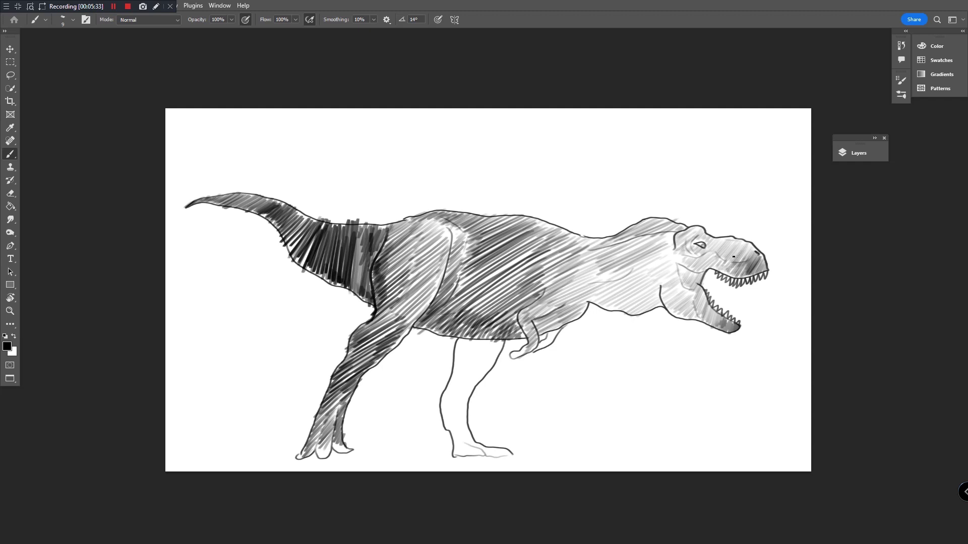
{"action": "mouse_move", "coordinate": [686, 229]}
{"action": "left_mouse_down"}
{"action": "mouse_move", "coordinate": [680, 240]}
{"action": "mouse_move", "coordinate": [697, 247]}
{"action": "mouse_move", "coordinate": [693, 262]}
{"action": "left_mouse_up"}
{"action": "left_click_drag", "start_coordinate": [662, 291], "coordinate": [694, 315]}
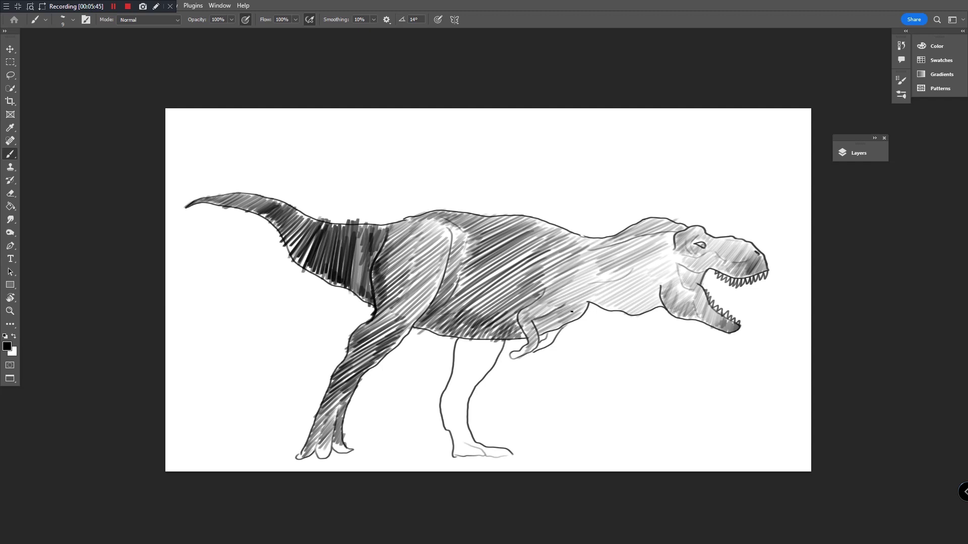
- Hatch the far leg from the belly down to the toes and hide the Layer 2 outline to check the shading
{"action": "mouse_move", "coordinate": [458, 346]}
{"action": "left_mouse_down"}
{"action": "mouse_move", "coordinate": [490, 337]}
{"action": "mouse_move", "coordinate": [458, 376]}
{"action": "mouse_move", "coordinate": [499, 343]}
{"action": "mouse_move", "coordinate": [445, 395]}
{"action": "mouse_move", "coordinate": [475, 370]}
{"action": "mouse_move", "coordinate": [443, 419]}
{"action": "mouse_move", "coordinate": [462, 455]}
{"action": "mouse_move", "coordinate": [484, 443]}
{"action": "mouse_move", "coordinate": [514, 453]}
{"action": "left_mouse_up"}
{"action": "mouse_move", "coordinate": [488, 353]}
{"action": "left_mouse_down"}
{"action": "mouse_move", "coordinate": [466, 395]}
{"action": "mouse_move", "coordinate": [504, 348]}
{"action": "mouse_move", "coordinate": [480, 377]}
{"action": "mouse_move", "coordinate": [455, 362]}
{"action": "mouse_move", "coordinate": [451, 382]}
{"action": "mouse_move", "coordinate": [467, 366]}
{"action": "mouse_move", "coordinate": [447, 388]}
{"action": "mouse_move", "coordinate": [469, 358]}
{"action": "mouse_move", "coordinate": [471, 345]}
{"action": "mouse_move", "coordinate": [454, 348]}
{"action": "mouse_move", "coordinate": [468, 336]}
{"action": "mouse_move", "coordinate": [445, 413]}
{"action": "mouse_move", "coordinate": [452, 406]}
{"action": "mouse_move", "coordinate": [465, 458]}
{"action": "left_mouse_up"}
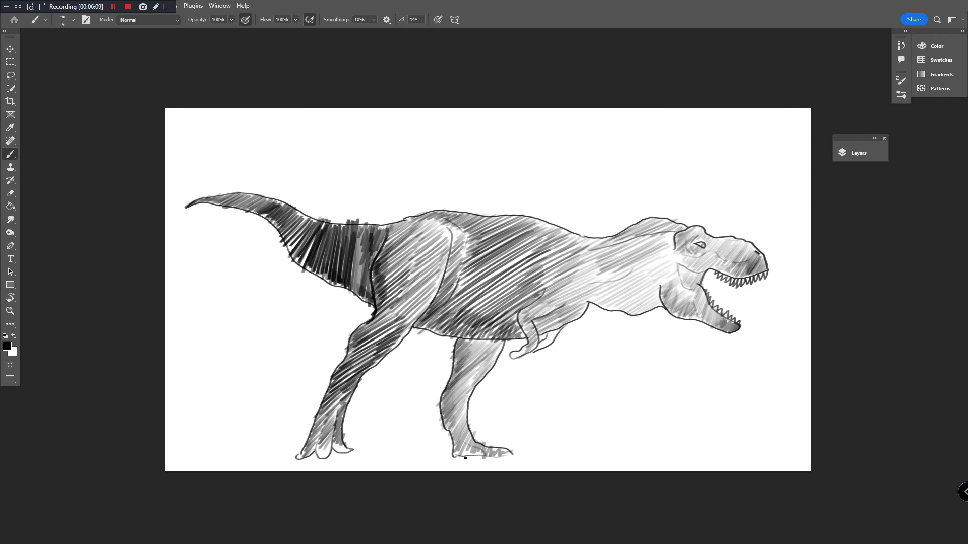
{"action": "left_click", "coordinate": [859, 152]}
{"action": "left_click", "coordinate": [699, 251]}
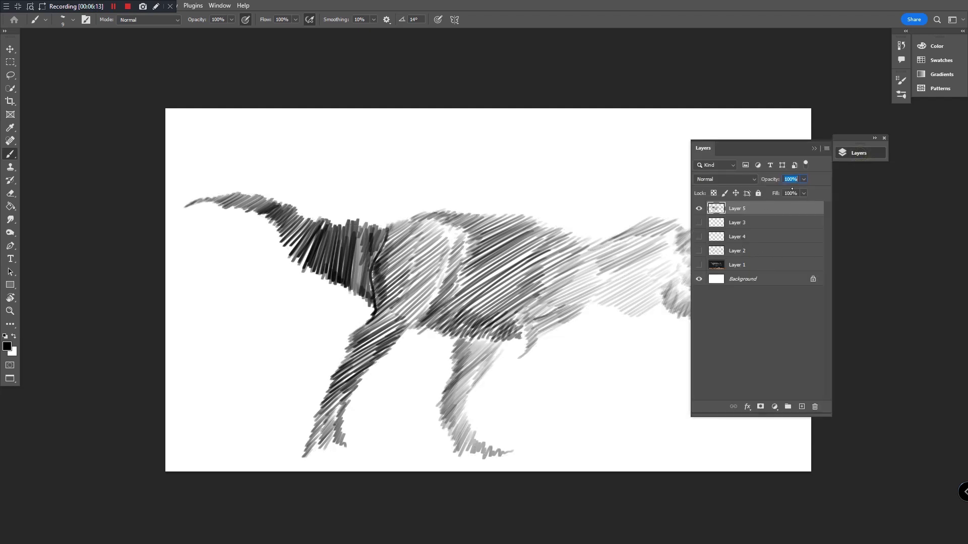
- Hatch the small far forearm below the chest, and compare the shading with the Layer 2 outline hidden and shown
{"action": "left_click", "coordinate": [884, 138]}
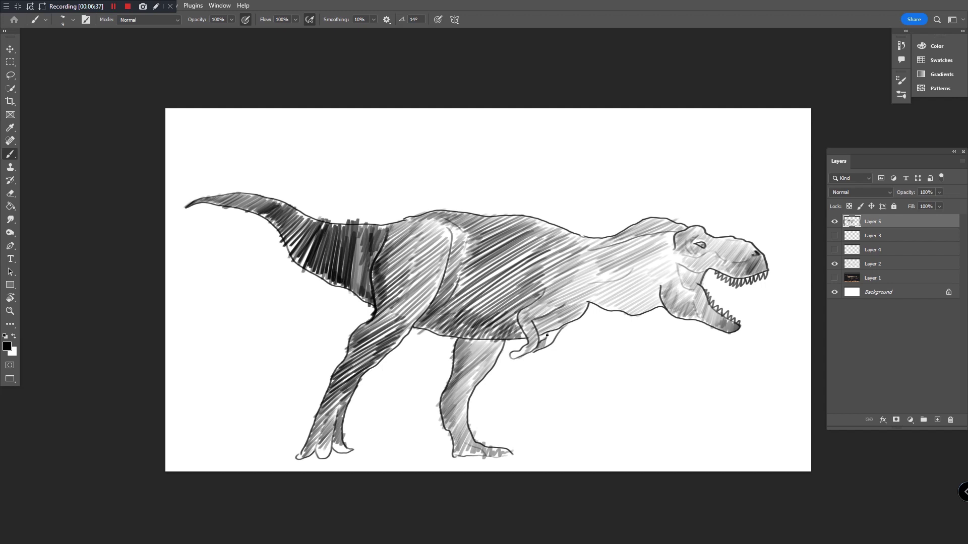
{"action": "mouse_move", "coordinate": [552, 342]}
{"action": "left_mouse_down"}
{"action": "mouse_move", "coordinate": [573, 332]}
{"action": "mouse_move", "coordinate": [525, 322]}
{"action": "mouse_move", "coordinate": [525, 309]}
{"action": "mouse_move", "coordinate": [537, 352]}
{"action": "left_mouse_up"}
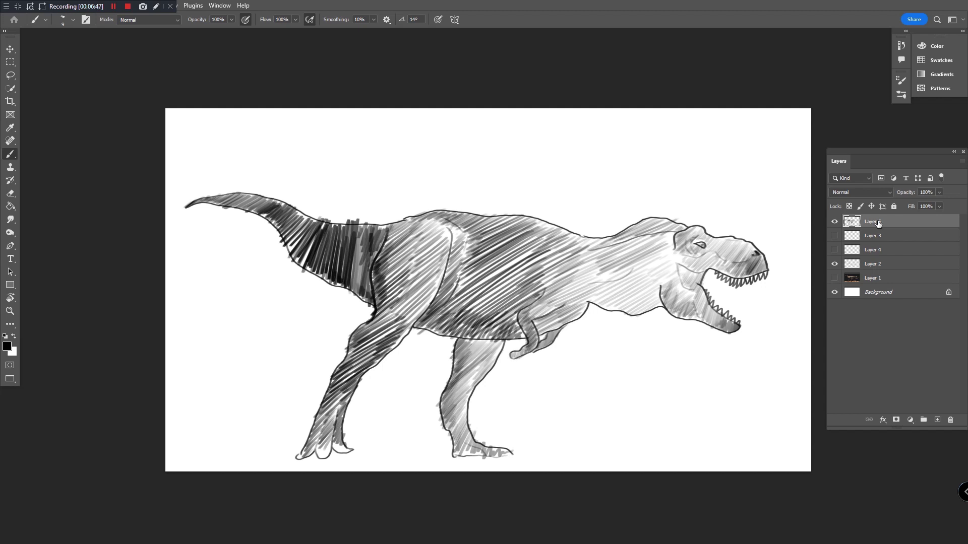
{"action": "left_click", "coordinate": [834, 265]}
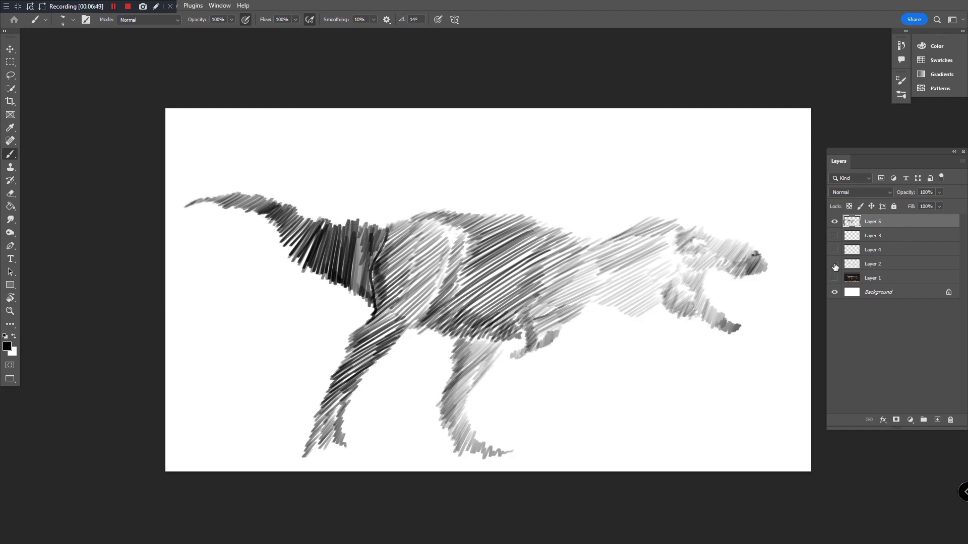
{"action": "left_click", "coordinate": [836, 262]}
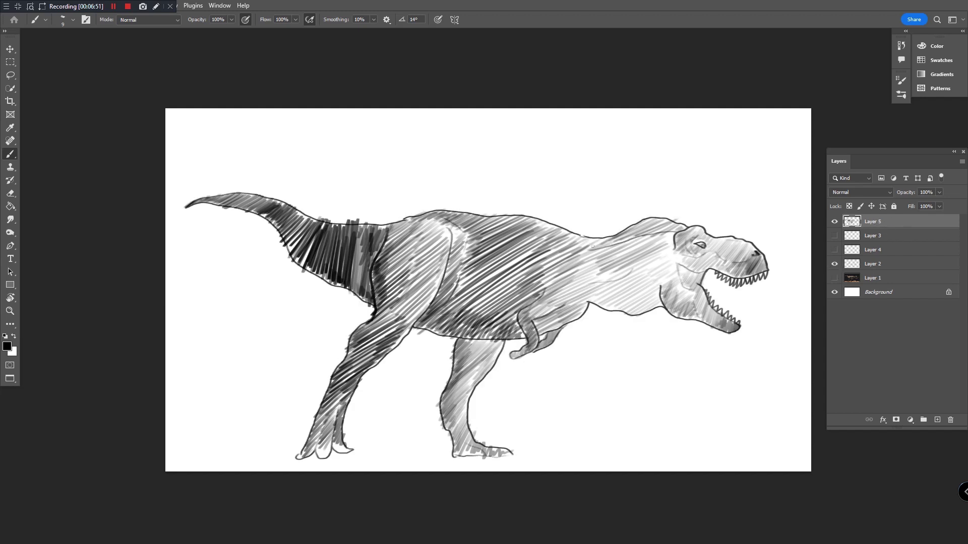
- Darken the upper neck ridge behind the head with diagonal strokes, and compare the shading with and without Layer 2
{"action": "left_click_drag", "start_coordinate": [579, 253], "coordinate": [666, 223]}
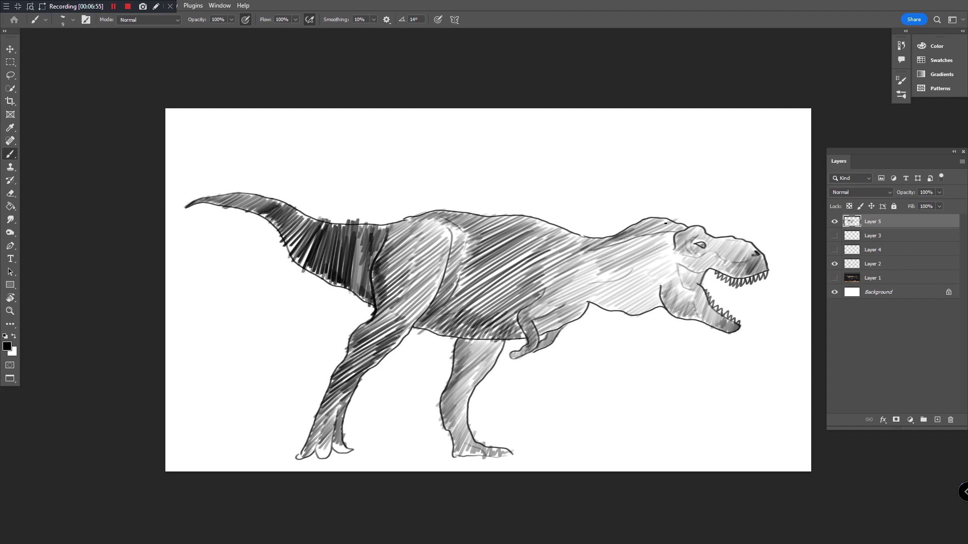
{"action": "left_click", "coordinate": [835, 263]}
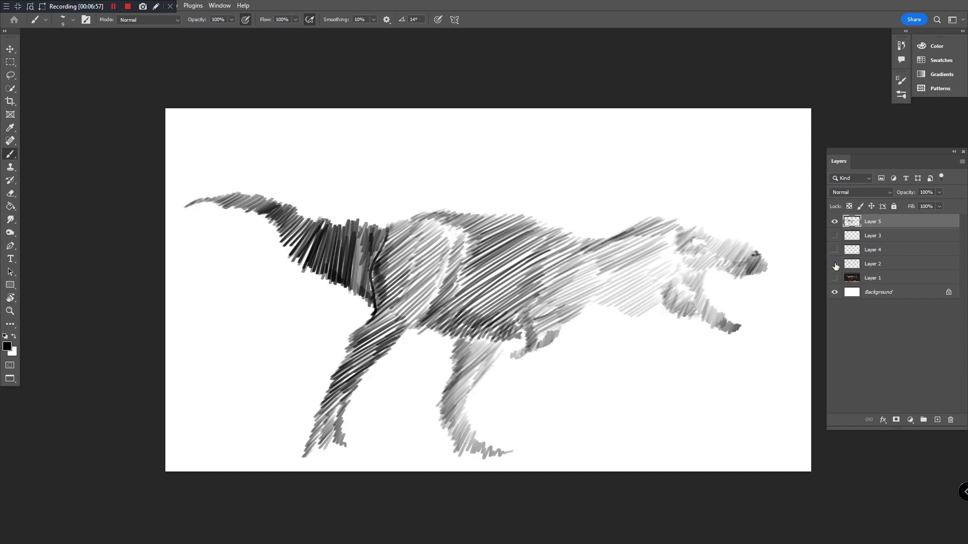
{"action": "left_click", "coordinate": [834, 263]}
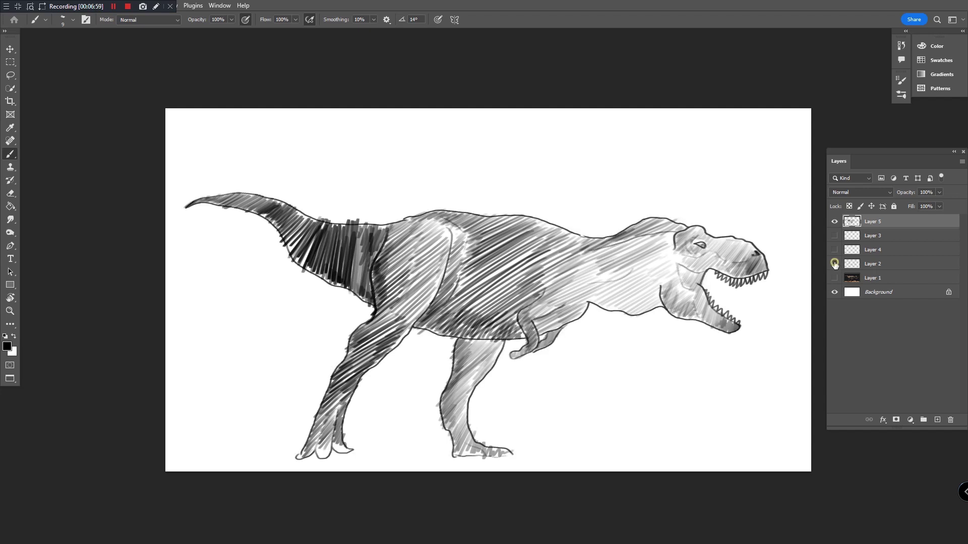
{"action": "left_click", "coordinate": [835, 263]}
{"action": "left_click", "coordinate": [835, 263]}
- Add more light diagonal hatching to the lower neck and throat, and check it with Layer 2 hidden and shown
{"action": "mouse_move", "coordinate": [607, 279]}
{"action": "left_mouse_down"}
{"action": "mouse_move", "coordinate": [570, 308]}
{"action": "mouse_move", "coordinate": [661, 304]}
{"action": "left_mouse_up"}
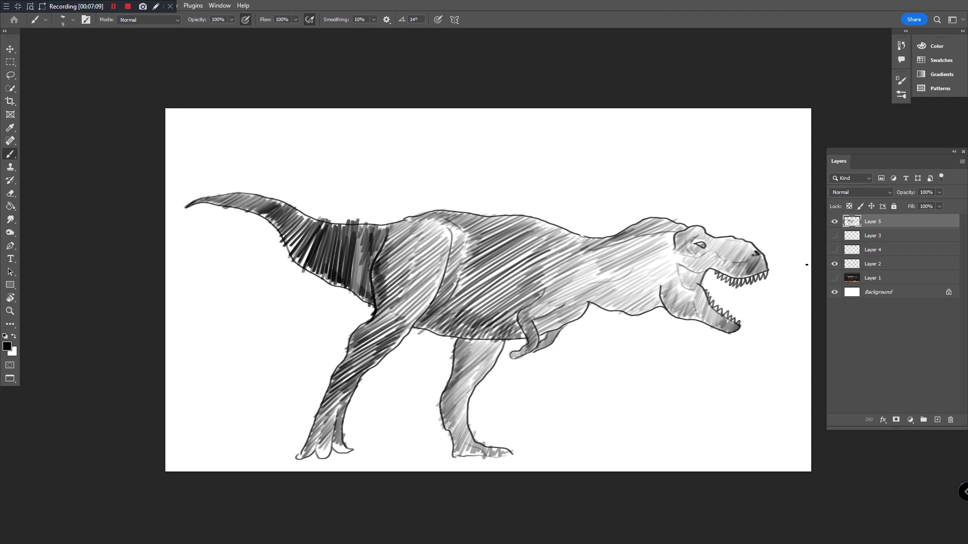
{"action": "left_click", "coordinate": [834, 264]}
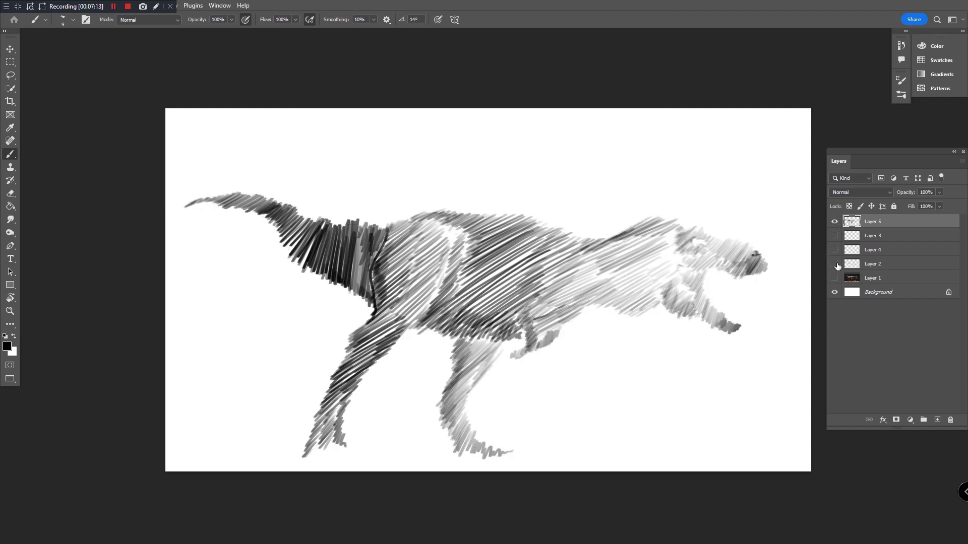
{"action": "left_click", "coordinate": [835, 264]}
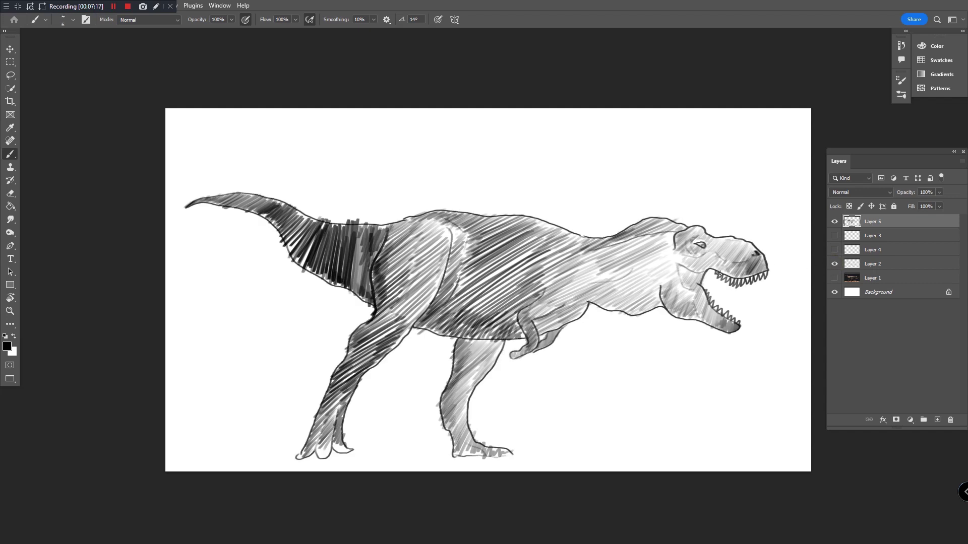
- Trace the rear half of the upper teeth on Layer 5 with dark zigzag strokes from a much smaller brush
{"action": "key", "text": "ctrl+plus"}
{"action": "key", "text": "ctrl+plus"}
{"action": "key", "text": "ctrl+plus"}
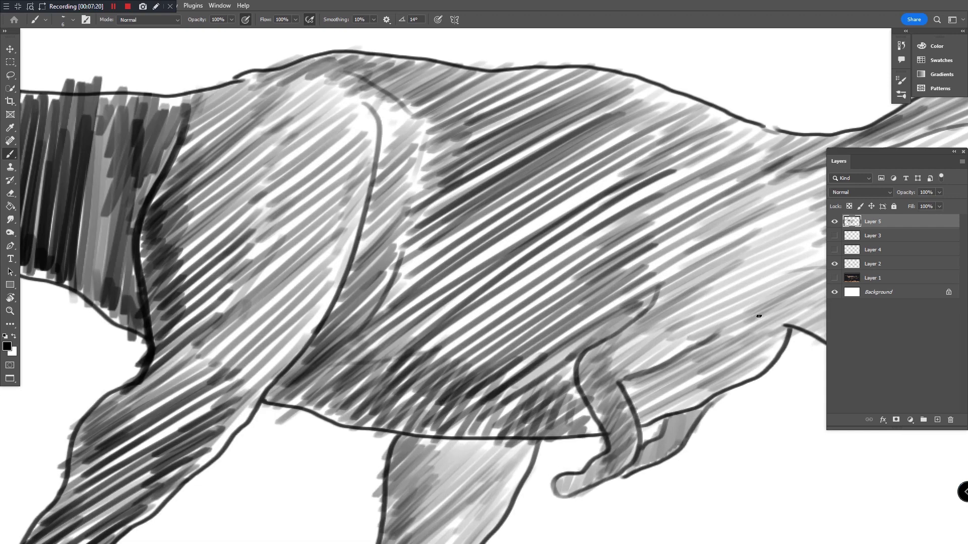
{"action": "left_click_drag", "start_coordinate": [759, 316], "coordinate": [498, 227]}
{"action": "key", "text": "bracketleft"}
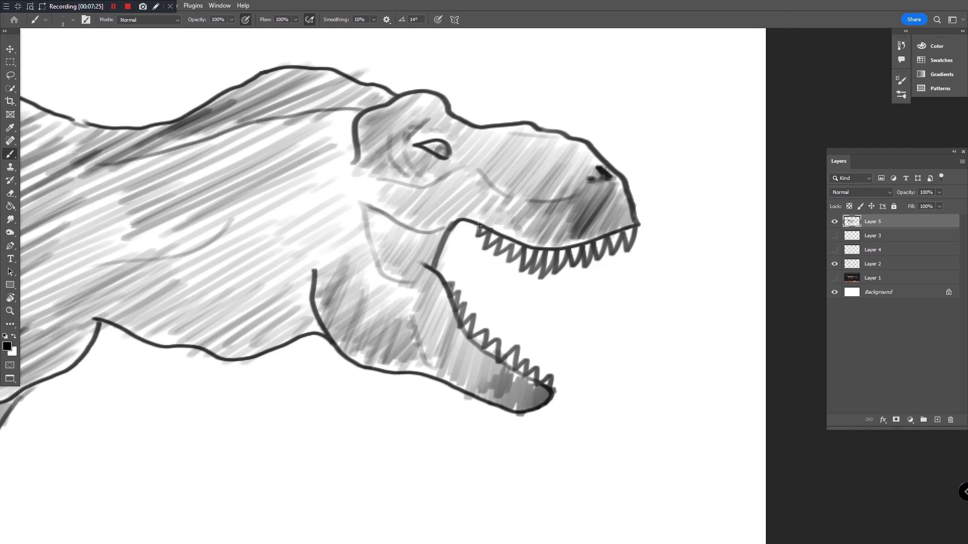
{"action": "mouse_move", "coordinate": [479, 226]}
{"action": "left_mouse_down"}
{"action": "mouse_move", "coordinate": [476, 236]}
{"action": "mouse_move", "coordinate": [489, 232]}
{"action": "mouse_move", "coordinate": [485, 249]}
{"action": "mouse_move", "coordinate": [496, 242]}
{"action": "mouse_move", "coordinate": [496, 258]}
{"action": "mouse_move", "coordinate": [510, 246]}
{"action": "mouse_move", "coordinate": [510, 263]}
{"action": "mouse_move", "coordinate": [523, 249]}
{"action": "mouse_move", "coordinate": [527, 272]}
{"action": "mouse_move", "coordinate": [536, 260]}
{"action": "mouse_move", "coordinate": [532, 274]}
{"action": "mouse_move", "coordinate": [544, 250]}
{"action": "mouse_move", "coordinate": [542, 278]}
{"action": "mouse_move", "coordinate": [555, 251]}
{"action": "mouse_move", "coordinate": [554, 273]}
{"action": "left_mouse_up"}
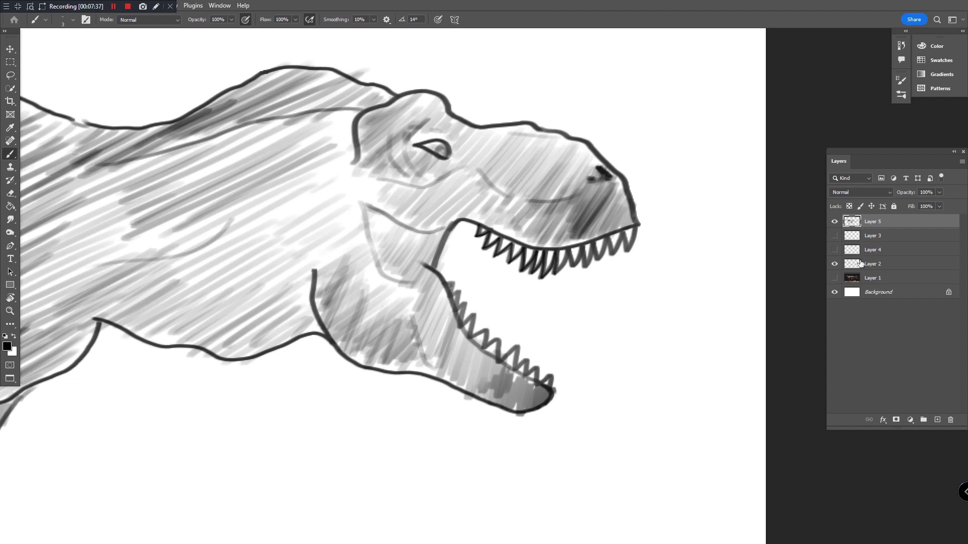
- Trace the remaining upper teeth to the snout tip on Layer 5 with the brush opacity at 46%
{"action": "left_click", "coordinate": [859, 265]}
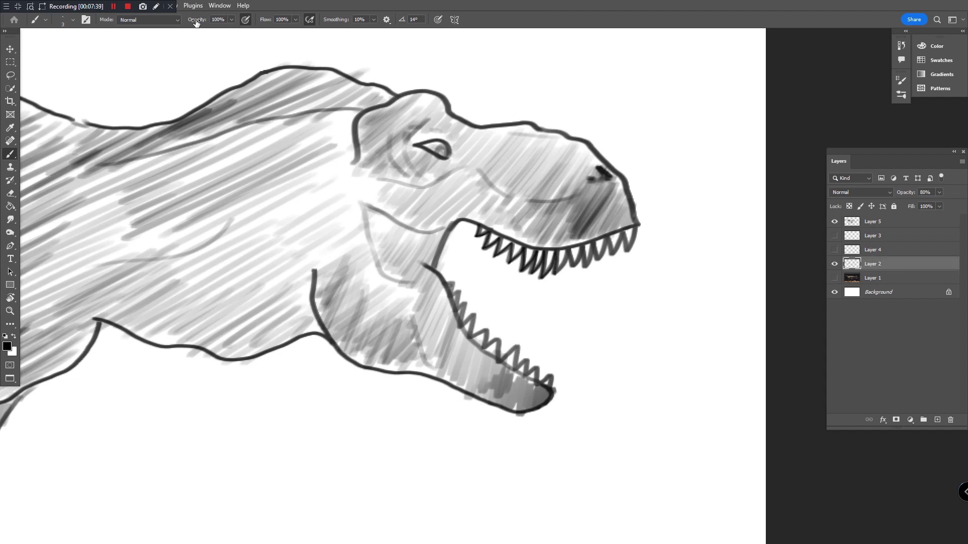
{"action": "left_click_drag", "start_coordinate": [196, 21], "coordinate": [200, 22]}
{"action": "left_click", "coordinate": [870, 222]}
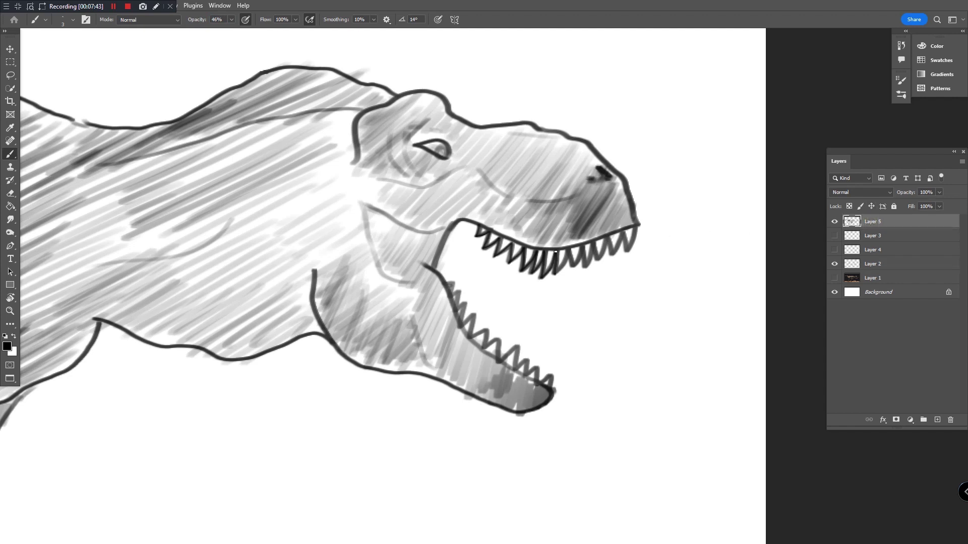
{"action": "left_click_drag", "start_coordinate": [562, 267], "coordinate": [567, 253]}
{"action": "left_click_drag", "start_coordinate": [580, 257], "coordinate": [585, 266]}
{"action": "mouse_move", "coordinate": [587, 253]}
{"action": "left_mouse_down"}
{"action": "mouse_move", "coordinate": [592, 263]}
{"action": "mouse_move", "coordinate": [608, 240]}
{"action": "left_mouse_up"}
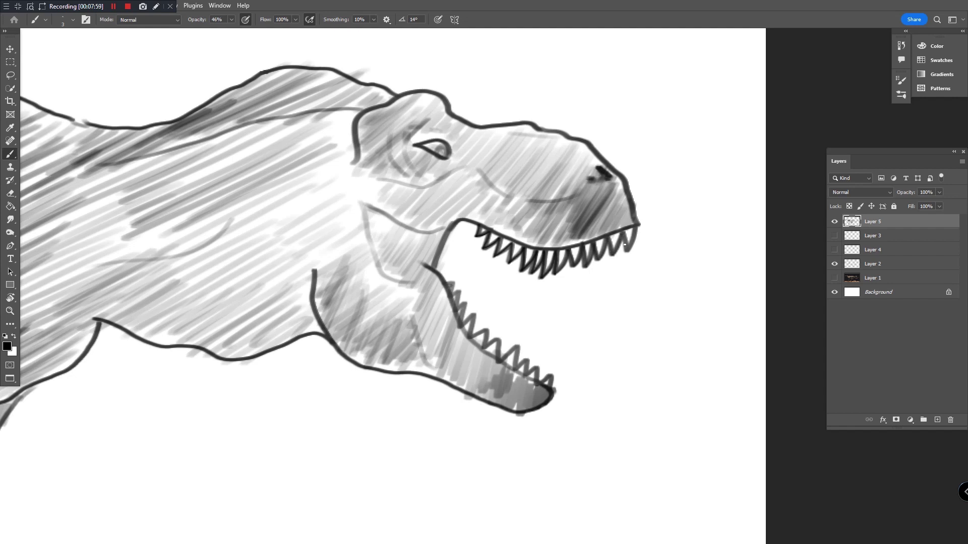
{"action": "mouse_move", "coordinate": [624, 244]}
{"action": "left_mouse_down"}
{"action": "mouse_move", "coordinate": [630, 255]}
{"action": "mouse_move", "coordinate": [636, 223]}
{"action": "left_mouse_up"}
- Trace the lower teeth along the whole jaw with the brush opacity back at 100%
{"action": "key", "text": "0"}
{"action": "mouse_move", "coordinate": [453, 283]}
{"action": "left_mouse_down"}
{"action": "mouse_move", "coordinate": [456, 312]}
{"action": "mouse_move", "coordinate": [468, 302]}
{"action": "mouse_move", "coordinate": [464, 323]}
{"action": "mouse_move", "coordinate": [476, 314]}
{"action": "mouse_move", "coordinate": [472, 337]}
{"action": "mouse_move", "coordinate": [488, 330]}
{"action": "mouse_move", "coordinate": [487, 347]}
{"action": "mouse_move", "coordinate": [504, 360]}
{"action": "mouse_move", "coordinate": [519, 346]}
{"action": "mouse_move", "coordinate": [516, 369]}
{"action": "mouse_move", "coordinate": [532, 368]}
{"action": "mouse_move", "coordinate": [538, 380]}
{"action": "mouse_move", "coordinate": [557, 373]}
{"action": "mouse_move", "coordinate": [552, 387]}
{"action": "left_mouse_up"}
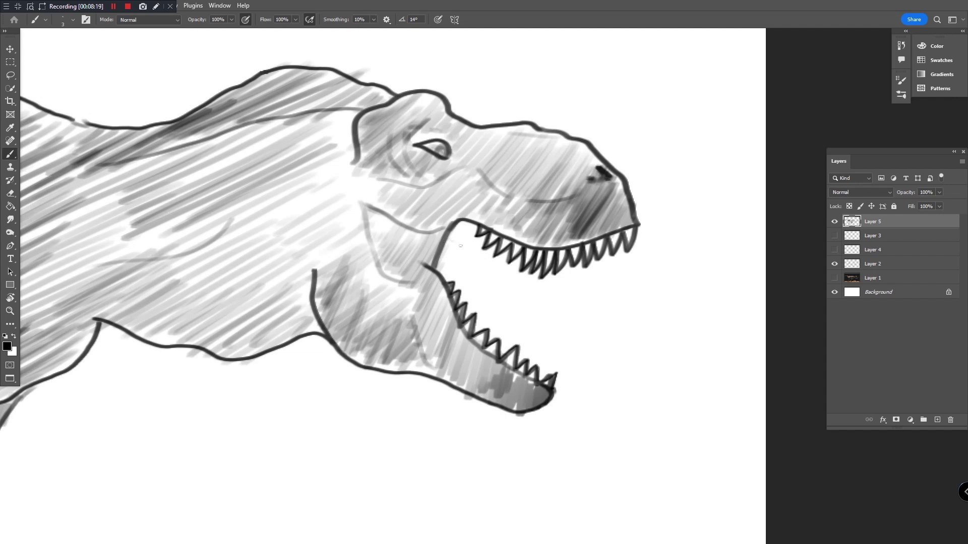
- Draw a curved tongue inside the open mouth and fill it with short, dense hatching out to its edges
{"action": "mouse_move", "coordinate": [482, 266]}
{"action": "left_mouse_down"}
{"action": "mouse_move", "coordinate": [527, 295]}
{"action": "mouse_move", "coordinate": [585, 285]}
{"action": "mouse_move", "coordinate": [552, 318]}
{"action": "mouse_move", "coordinate": [503, 307]}
{"action": "left_mouse_up"}
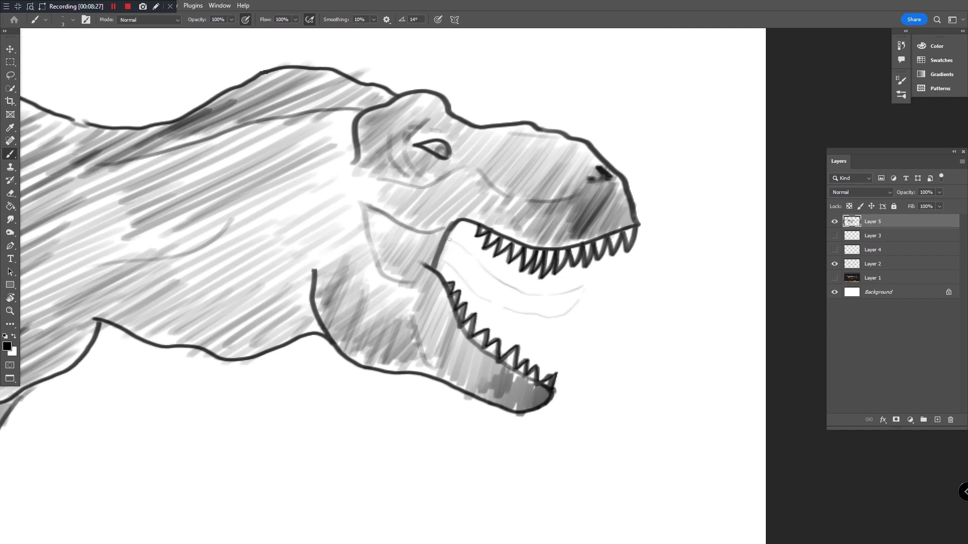
{"action": "mouse_move", "coordinate": [449, 239]}
{"action": "left_mouse_down"}
{"action": "mouse_move", "coordinate": [460, 272]}
{"action": "mouse_move", "coordinate": [469, 254]}
{"action": "mouse_move", "coordinate": [462, 275]}
{"action": "mouse_move", "coordinate": [473, 258]}
{"action": "mouse_move", "coordinate": [471, 291]}
{"action": "mouse_move", "coordinate": [490, 283]}
{"action": "mouse_move", "coordinate": [497, 311]}
{"action": "mouse_move", "coordinate": [520, 288]}
{"action": "mouse_move", "coordinate": [550, 315]}
{"action": "mouse_move", "coordinate": [588, 285]}
{"action": "left_mouse_up"}
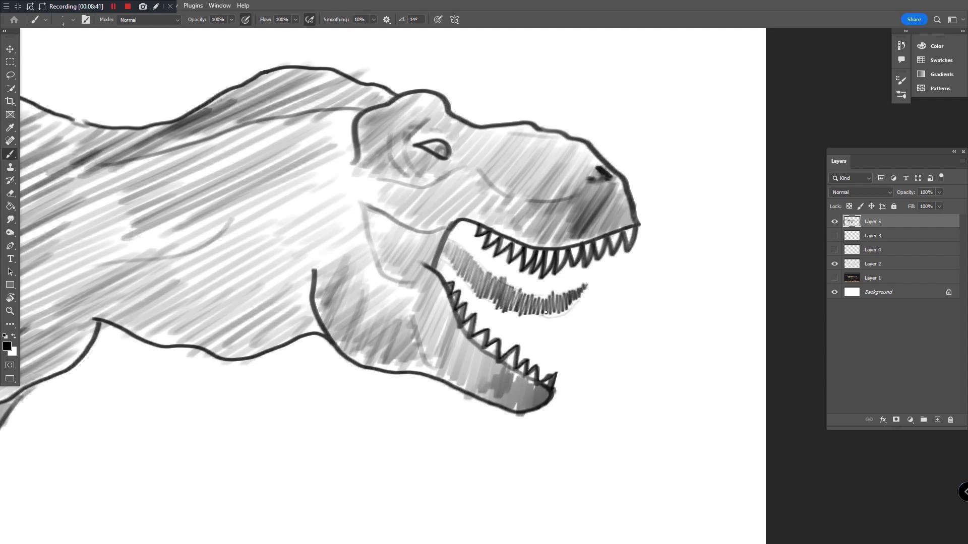
{"action": "left_click_drag", "start_coordinate": [545, 313], "coordinate": [584, 294]}
{"action": "mouse_move", "coordinate": [445, 244]}
{"action": "left_mouse_down"}
{"action": "mouse_move", "coordinate": [457, 266]}
{"action": "mouse_move", "coordinate": [454, 250]}
{"action": "mouse_move", "coordinate": [489, 283]}
{"action": "left_mouse_up"}
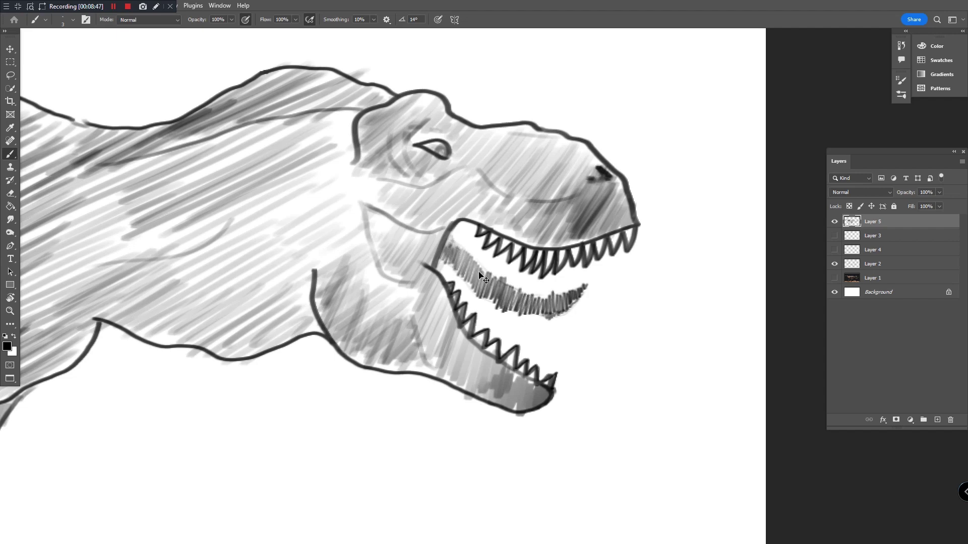
- Hide the Layer 2 outline and review the hatching across the whole dinosaur
{"action": "key", "text": "ctrl+minus"}
{"action": "left_click", "coordinate": [834, 263]}
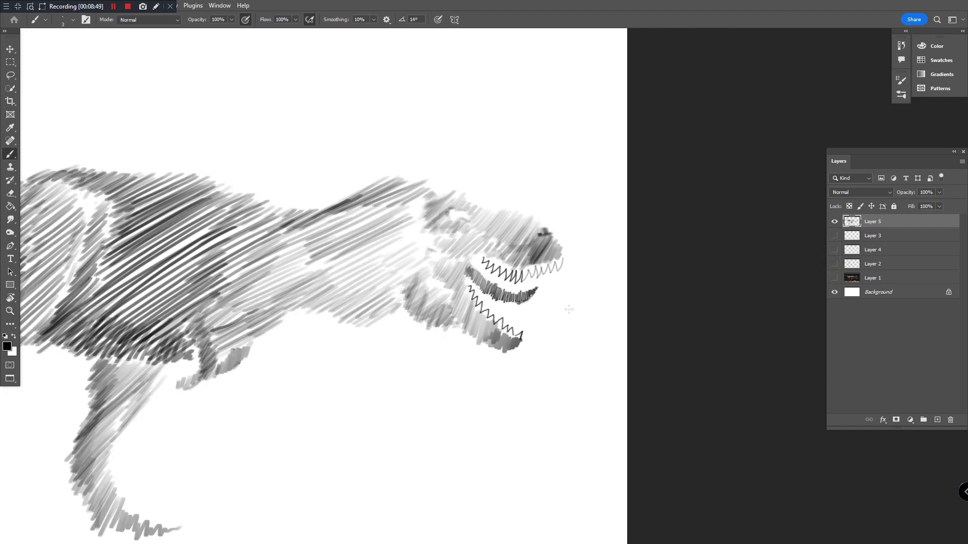
{"action": "key", "text": "ctrl+minus"}
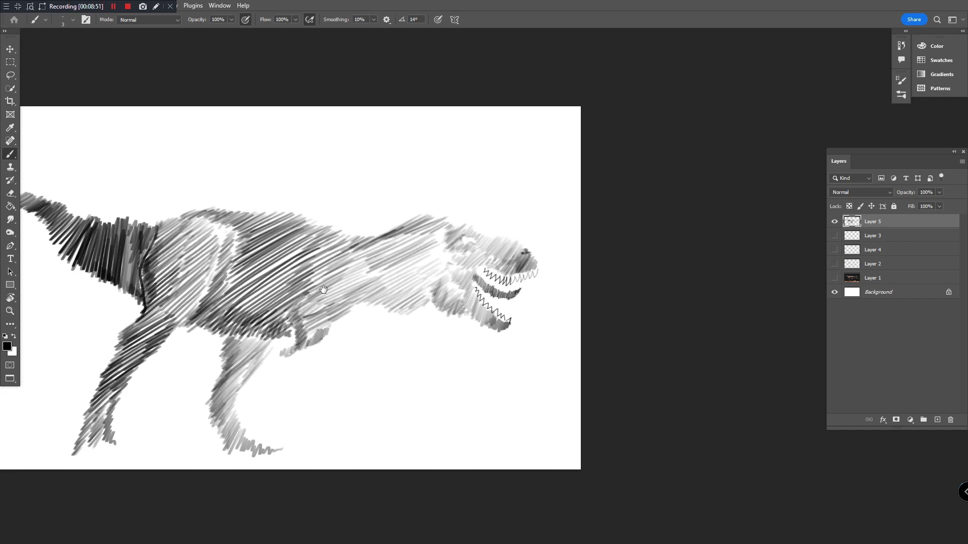
{"action": "left_click_drag", "start_coordinate": [332, 289], "coordinate": [477, 265]}
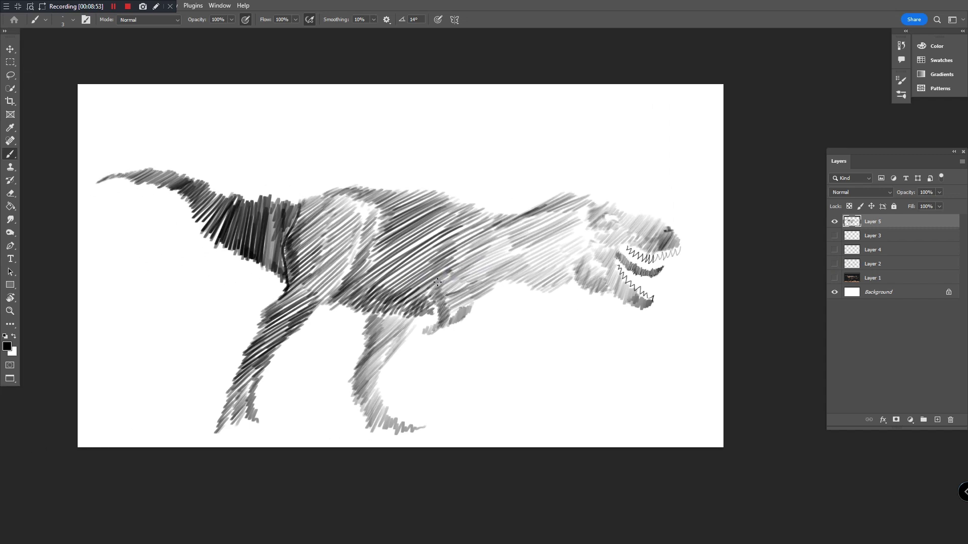